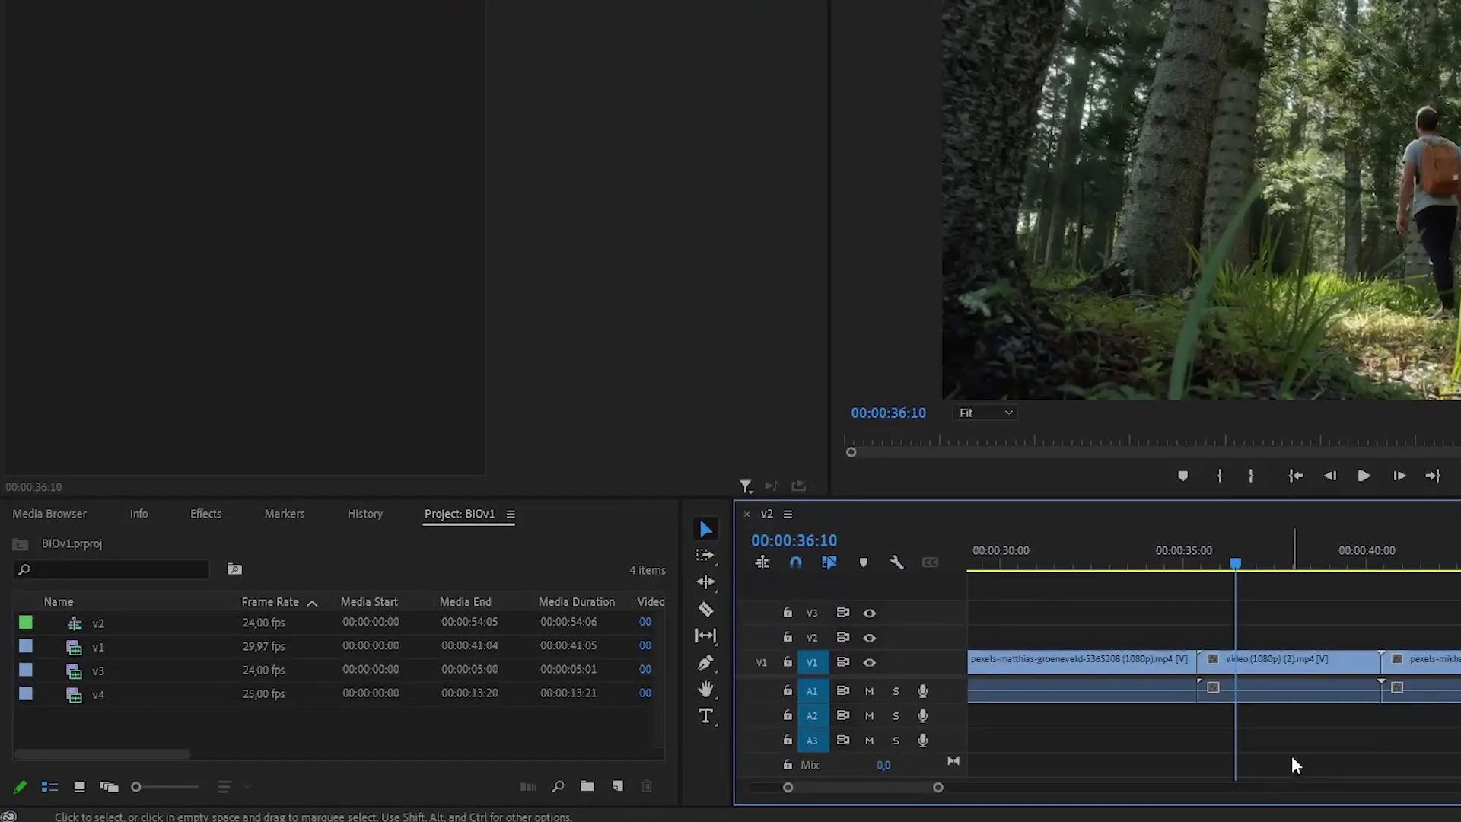
Create a new 1920x1080 adjustment layer in the project
{"action": "left_click", "coordinate": [617, 786]}
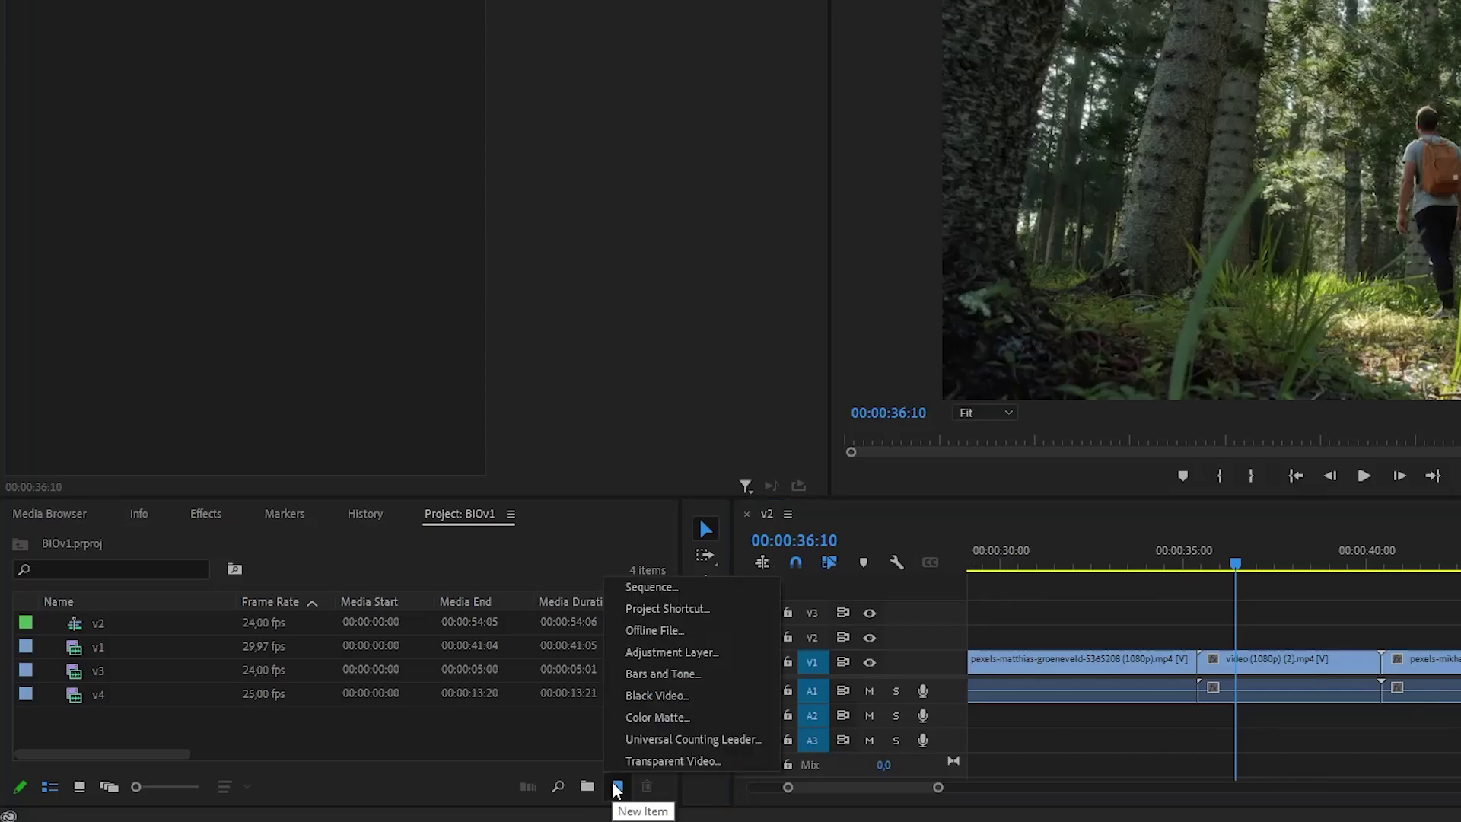
{"action": "left_click", "coordinate": [660, 652]}
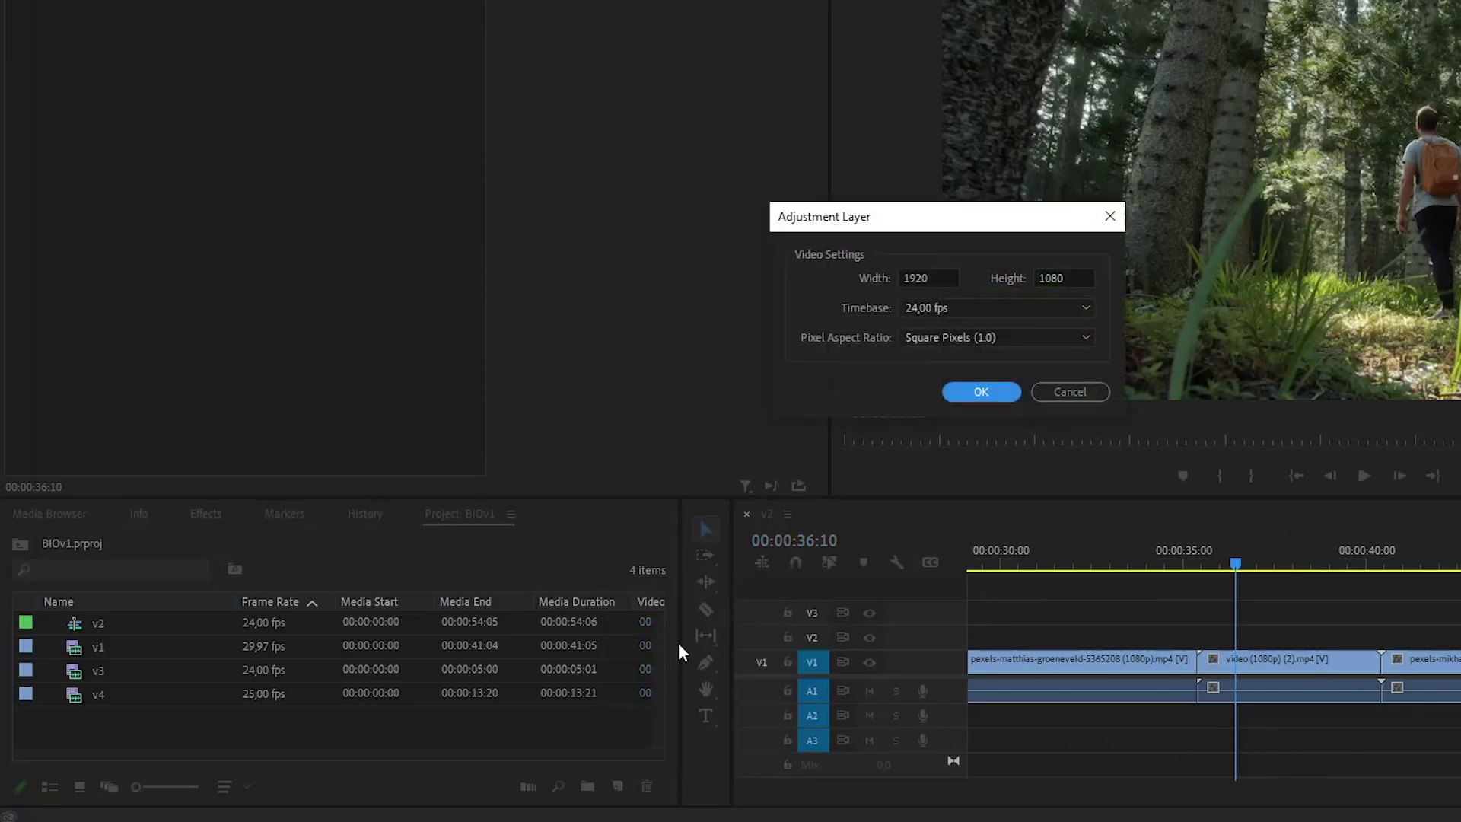
{"action": "left_click", "coordinate": [979, 393]}
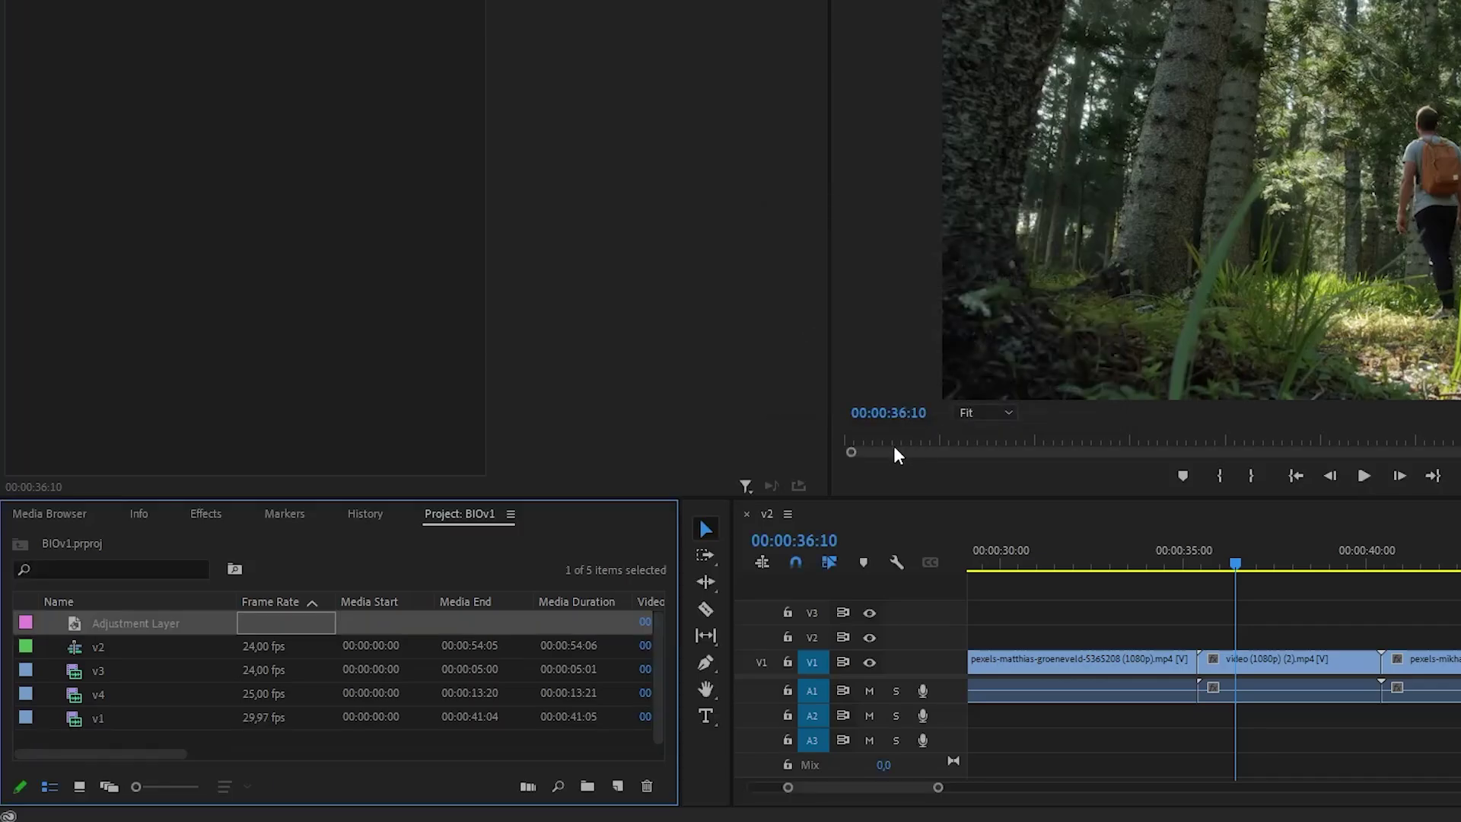
Place the adjustment layer on V2 and trim it to span the cut near 00:00:35:00
{"action": "left_click_drag", "start_coordinate": [179, 628], "coordinate": [1172, 643]}
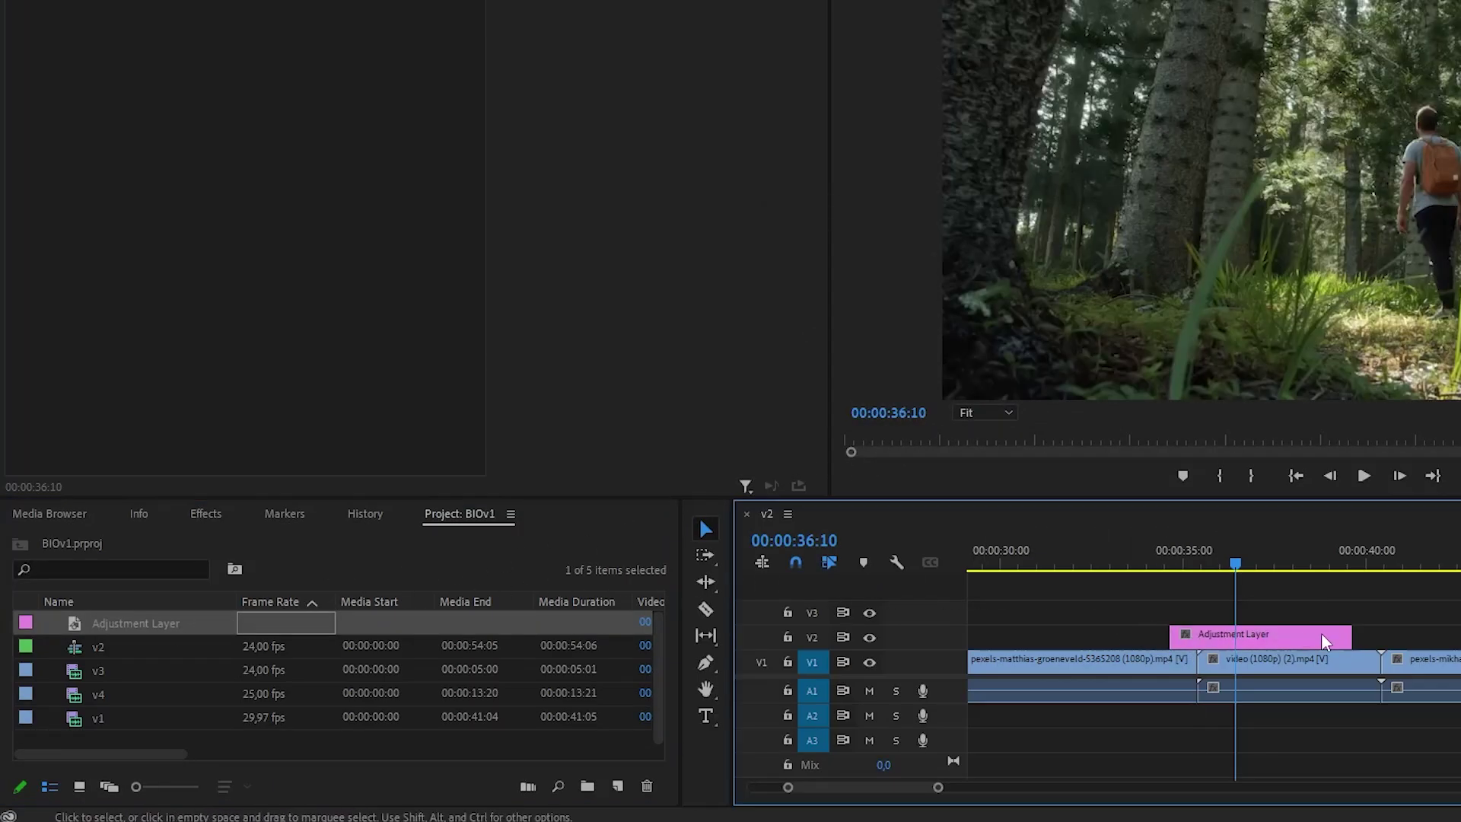
{"action": "left_click_drag", "start_coordinate": [1349, 634], "coordinate": [1221, 634]}
{"action": "left_click", "coordinate": [1193, 563]}
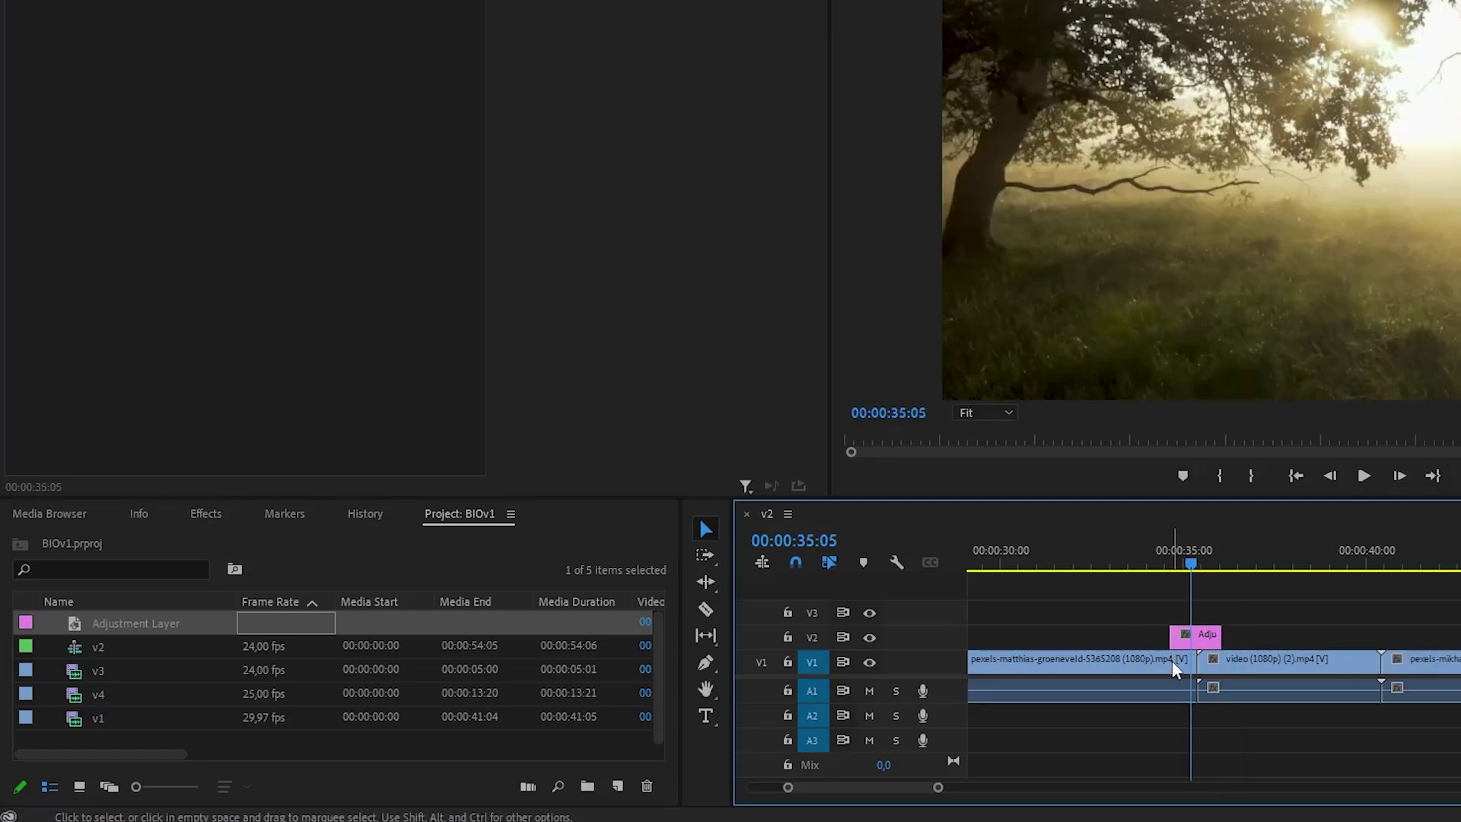
{"action": "scroll", "coordinate": [1175, 660], "scroll_direction": "up", "scroll_amount": 3}
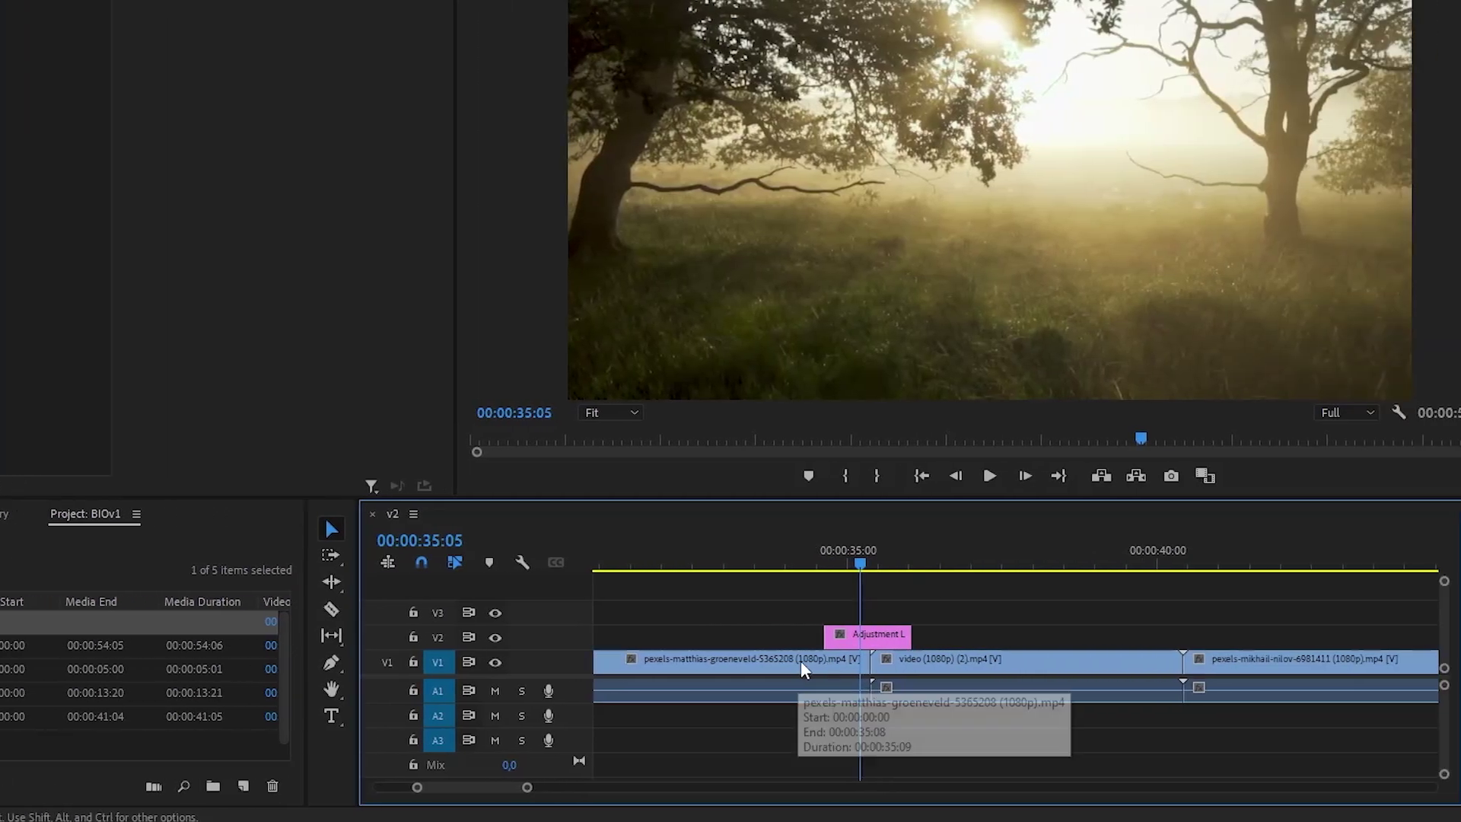
{"action": "scroll", "coordinate": [801, 669], "scroll_direction": "up", "scroll_amount": 1}
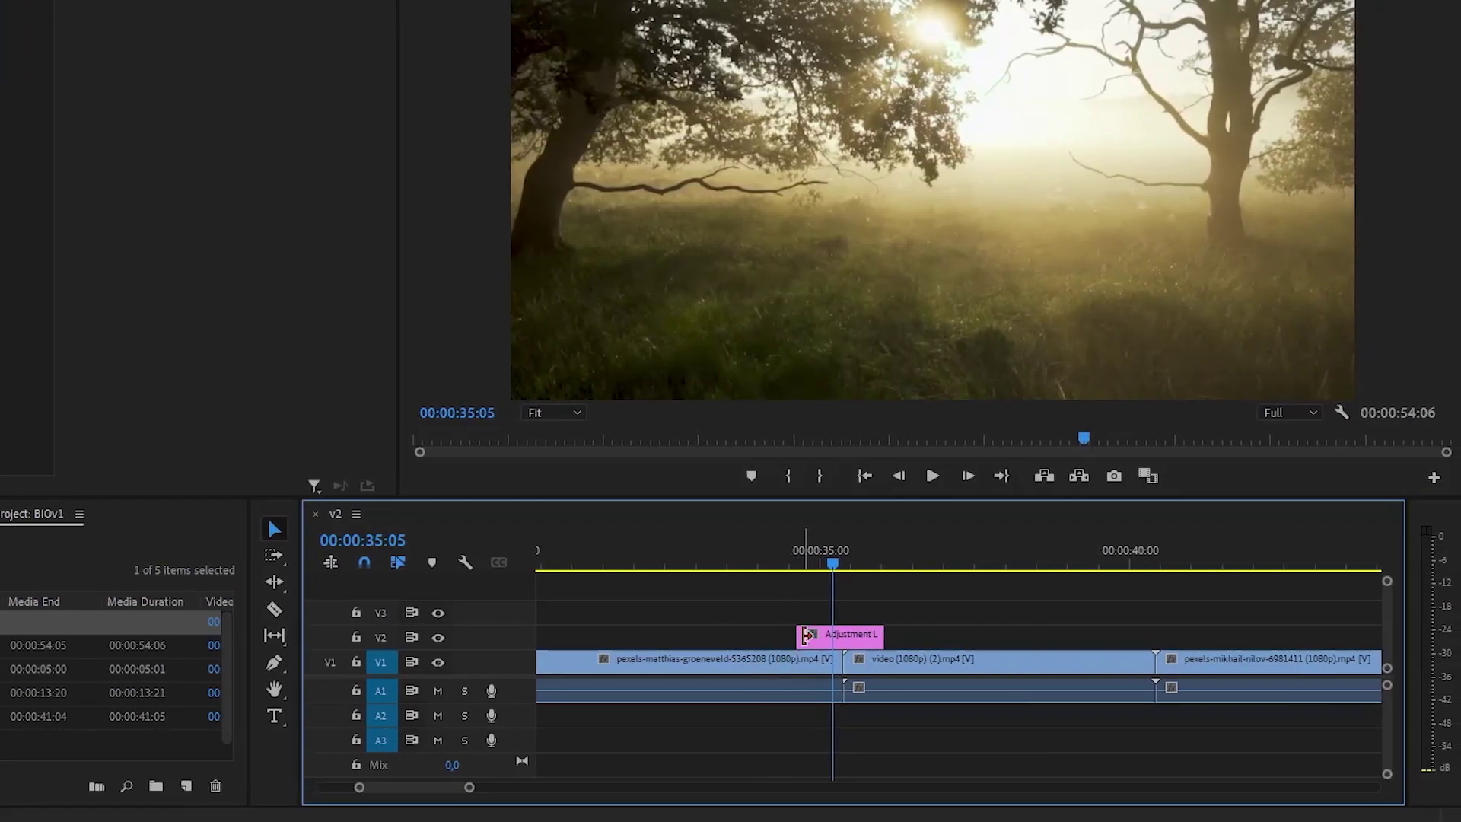
{"action": "left_click_drag", "start_coordinate": [805, 635], "coordinate": [857, 615]}
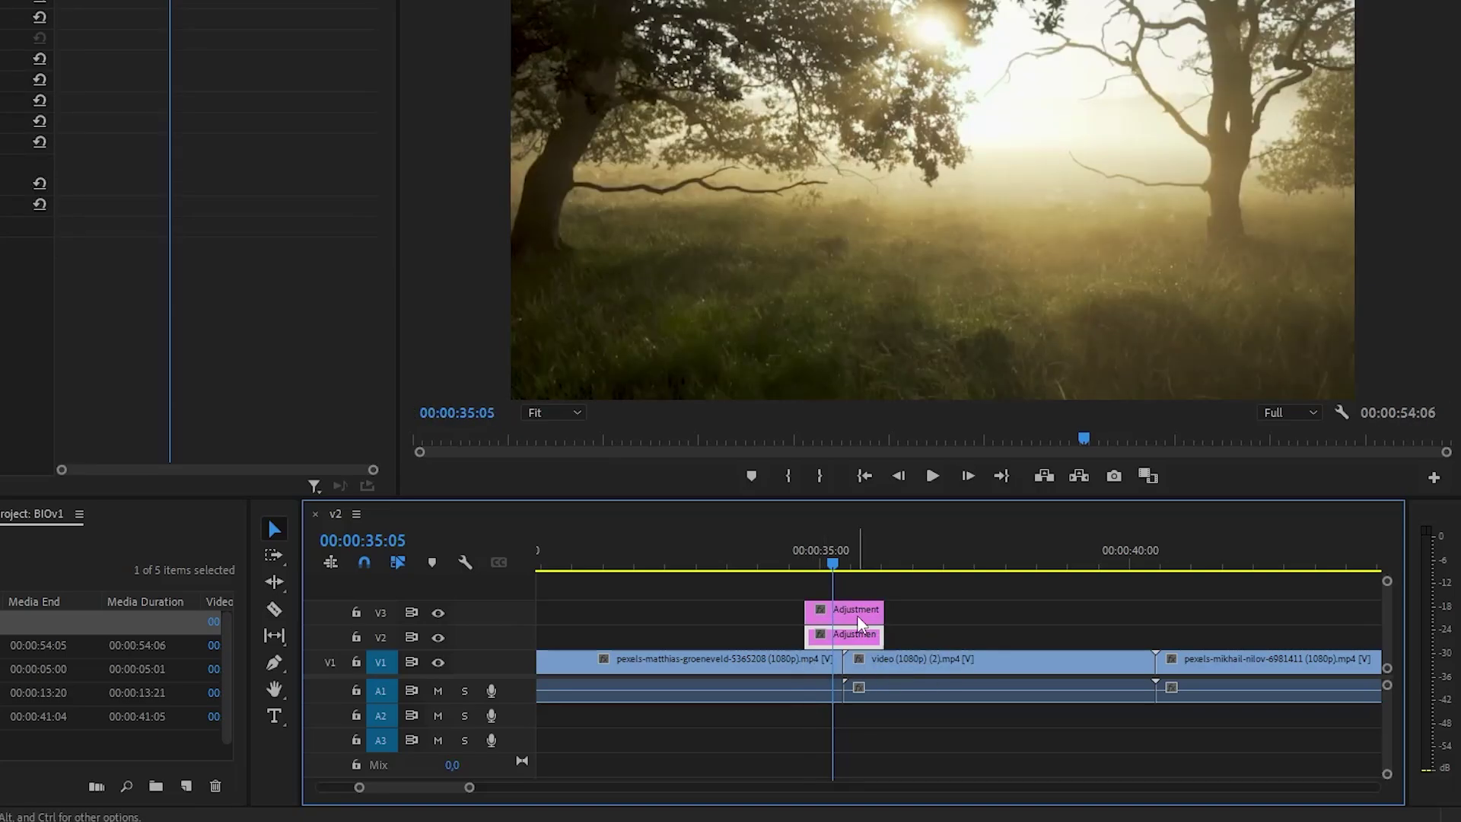
{"action": "scroll", "coordinate": [853, 622], "scroll_direction": "up", "scroll_amount": 1}
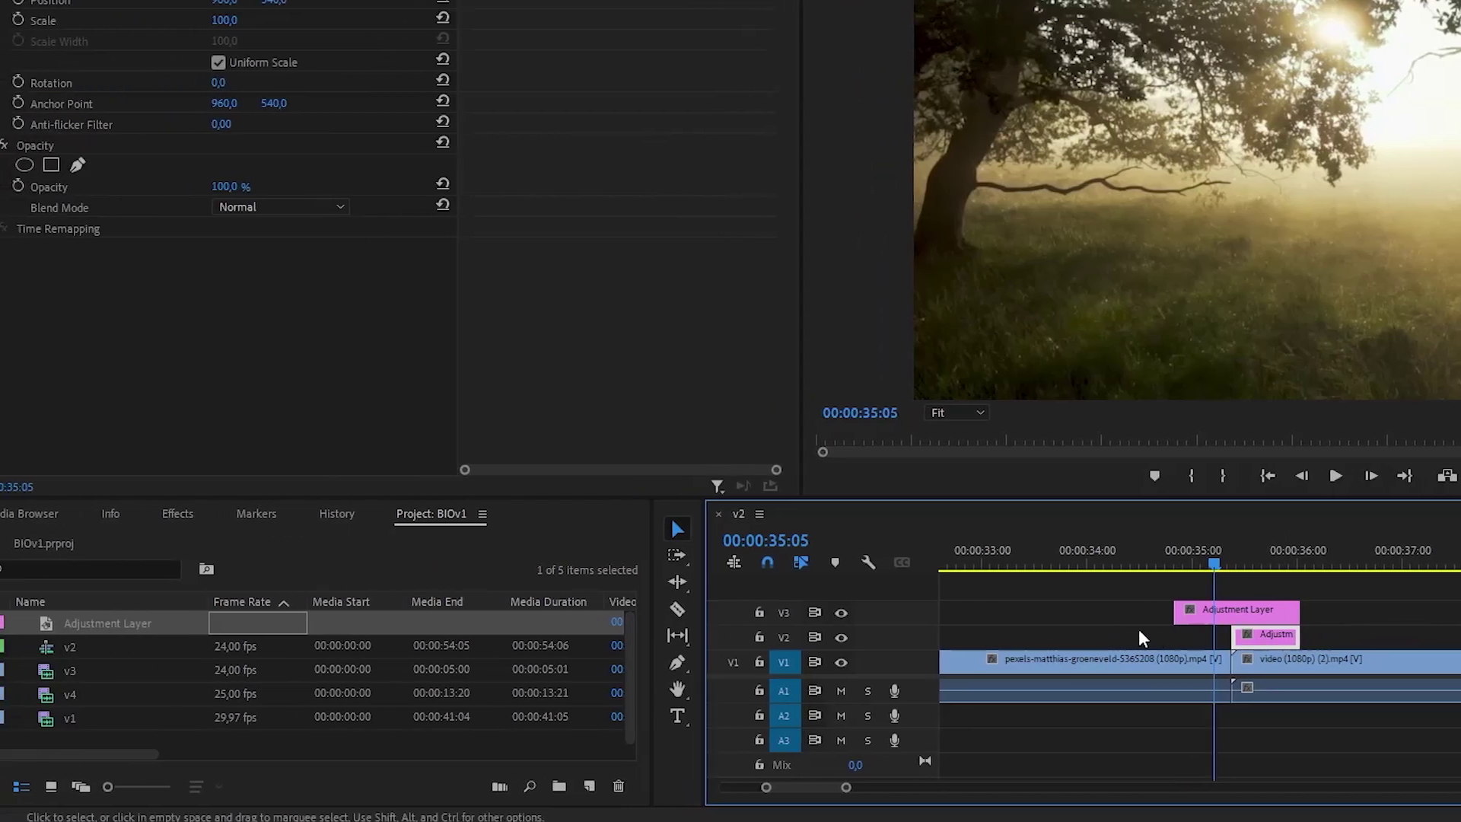
Apply the Replicate effect to the V2 adjustment layer
{"action": "left_click", "coordinate": [187, 515]}
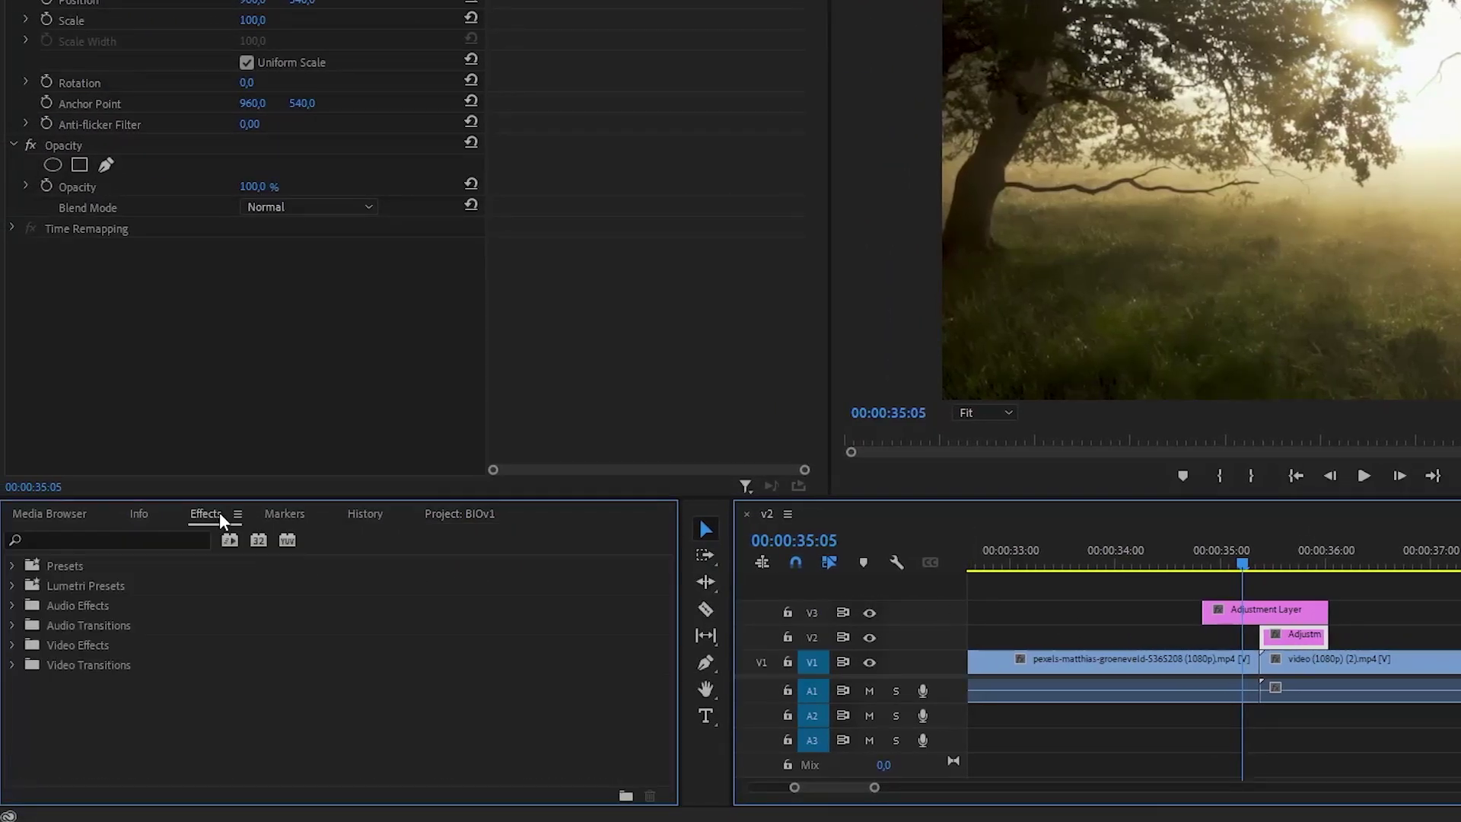
{"action": "left_click", "coordinate": [151, 538]}
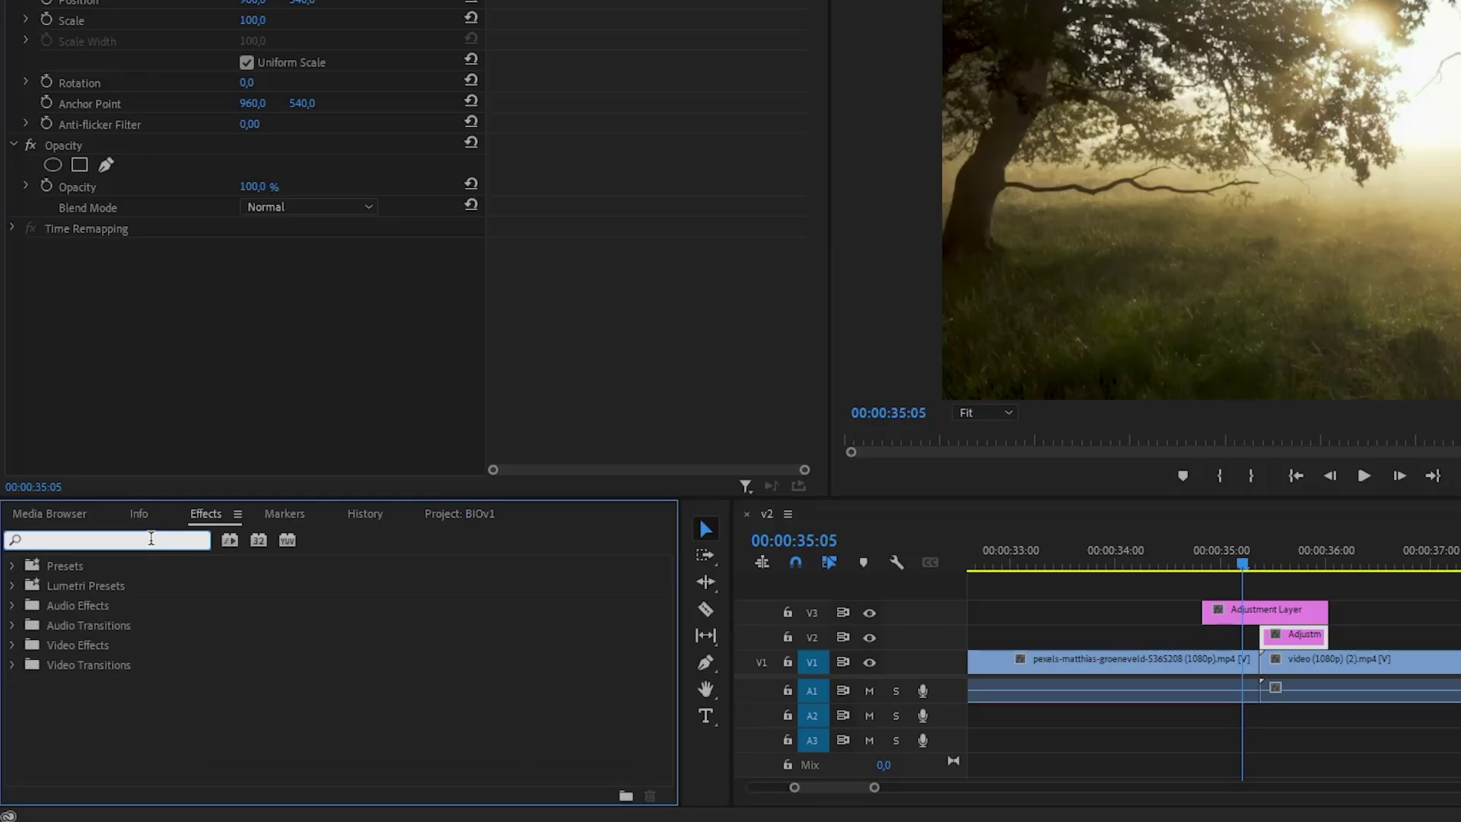
{"action": "type", "text": "replicate"}
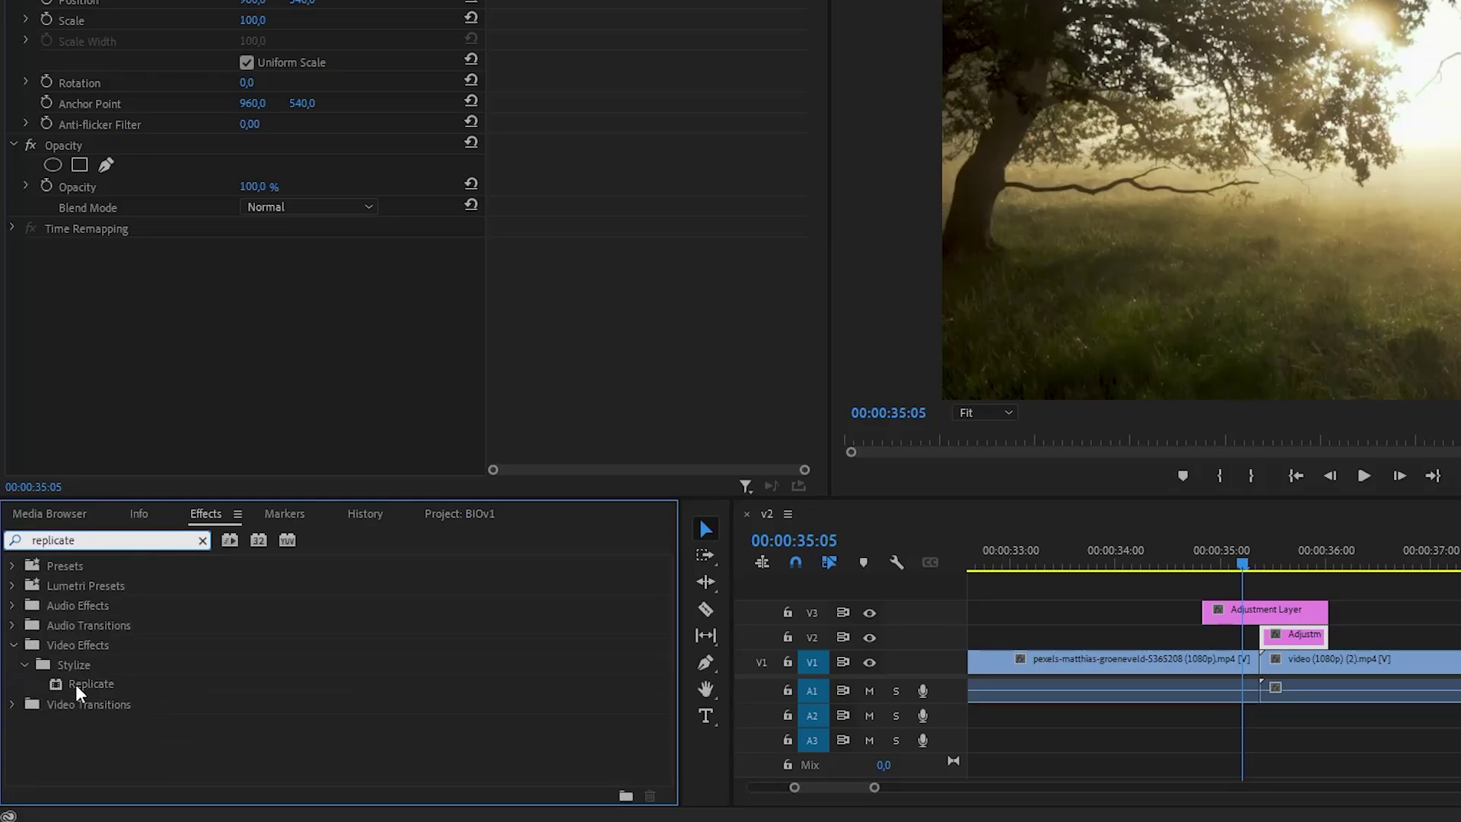
{"action": "left_click_drag", "start_coordinate": [76, 685], "coordinate": [1294, 643]}
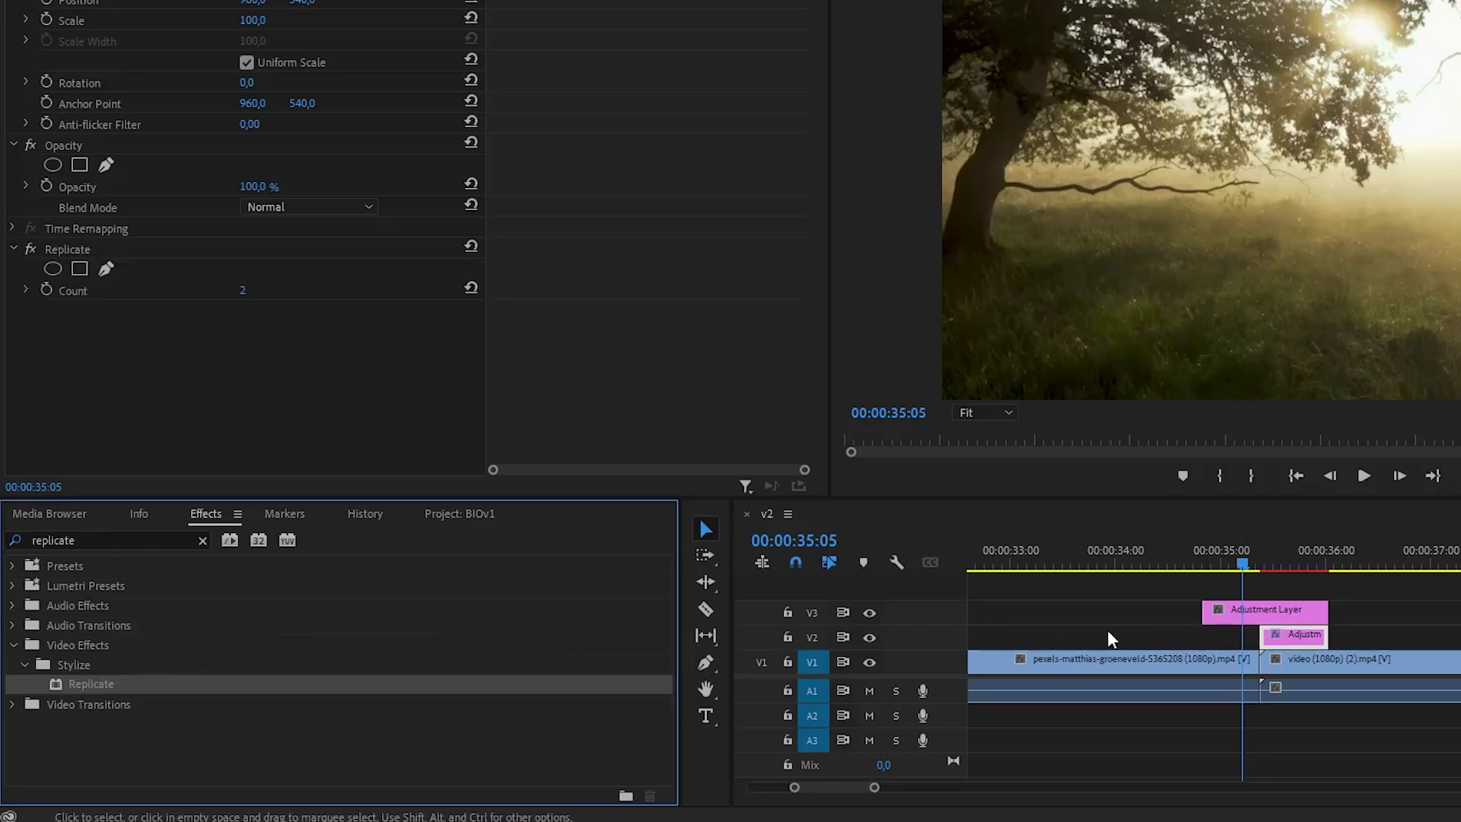
Add the Mirror effect to the same V2 adjustment layer
{"action": "left_click", "coordinate": [202, 541]}
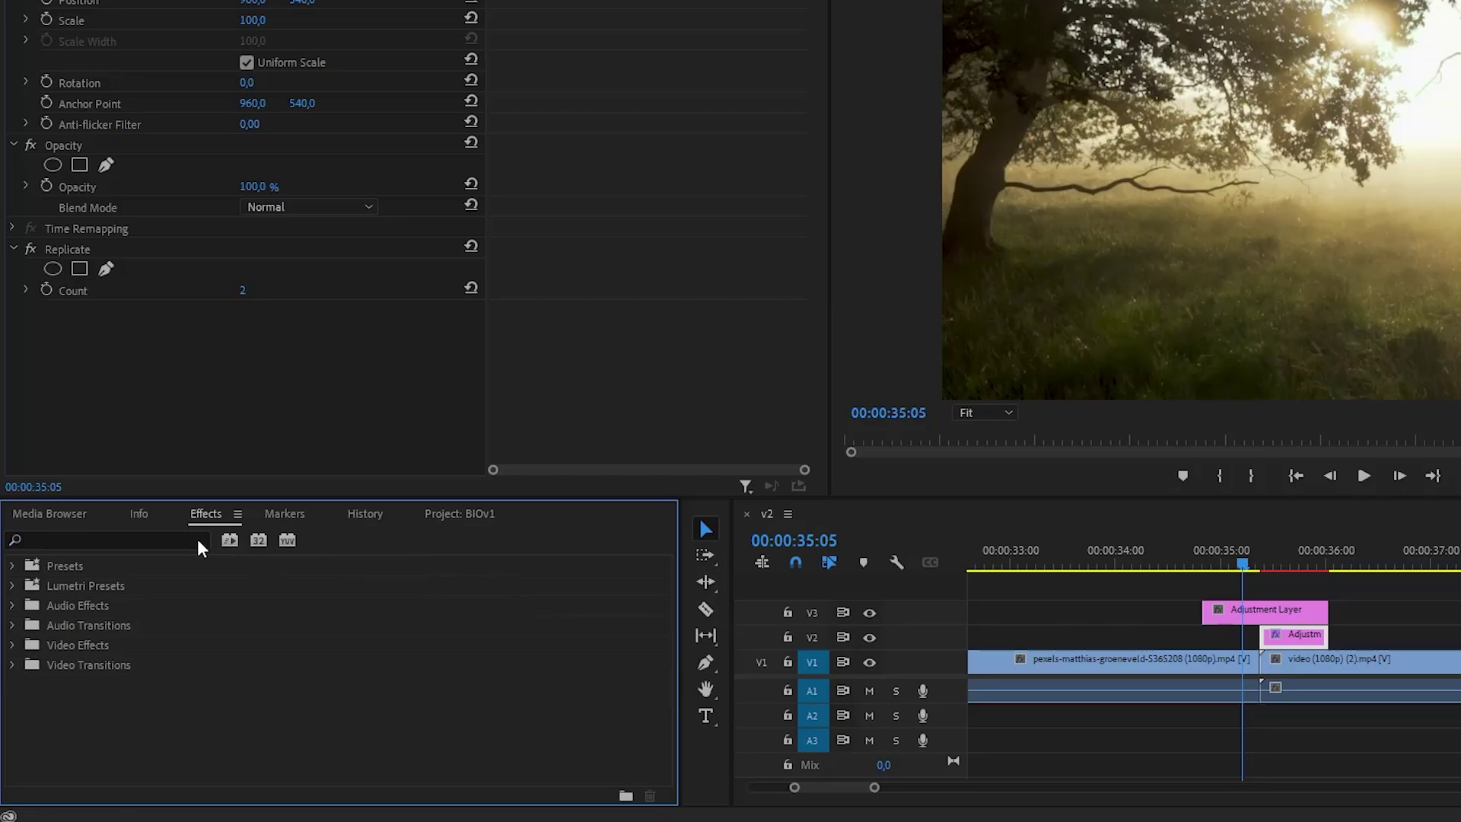
{"action": "left_click", "coordinate": [179, 537]}
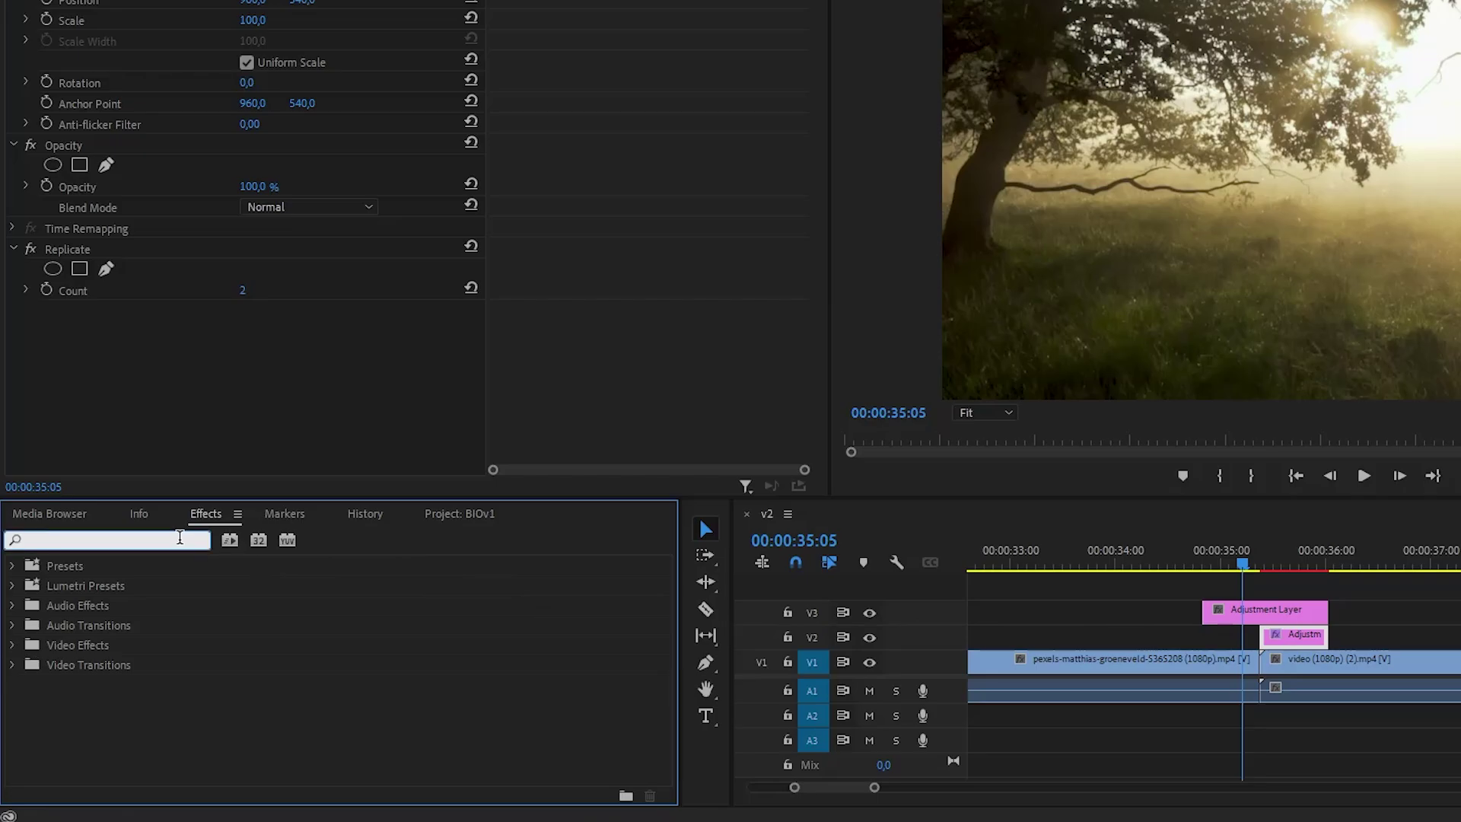
{"action": "type", "text": "mirror"}
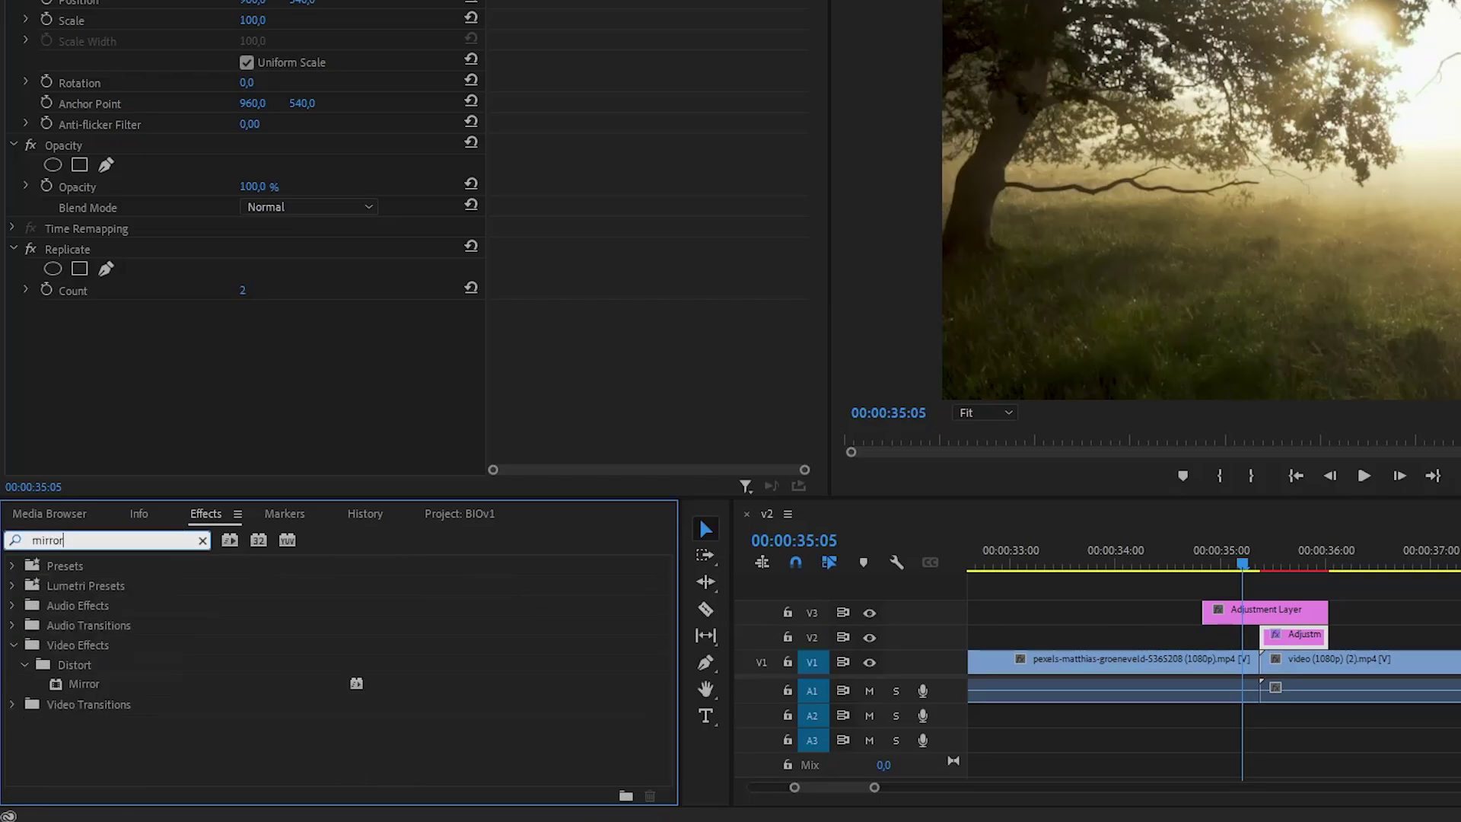
{"action": "left_click_drag", "start_coordinate": [95, 689], "coordinate": [1291, 636]}
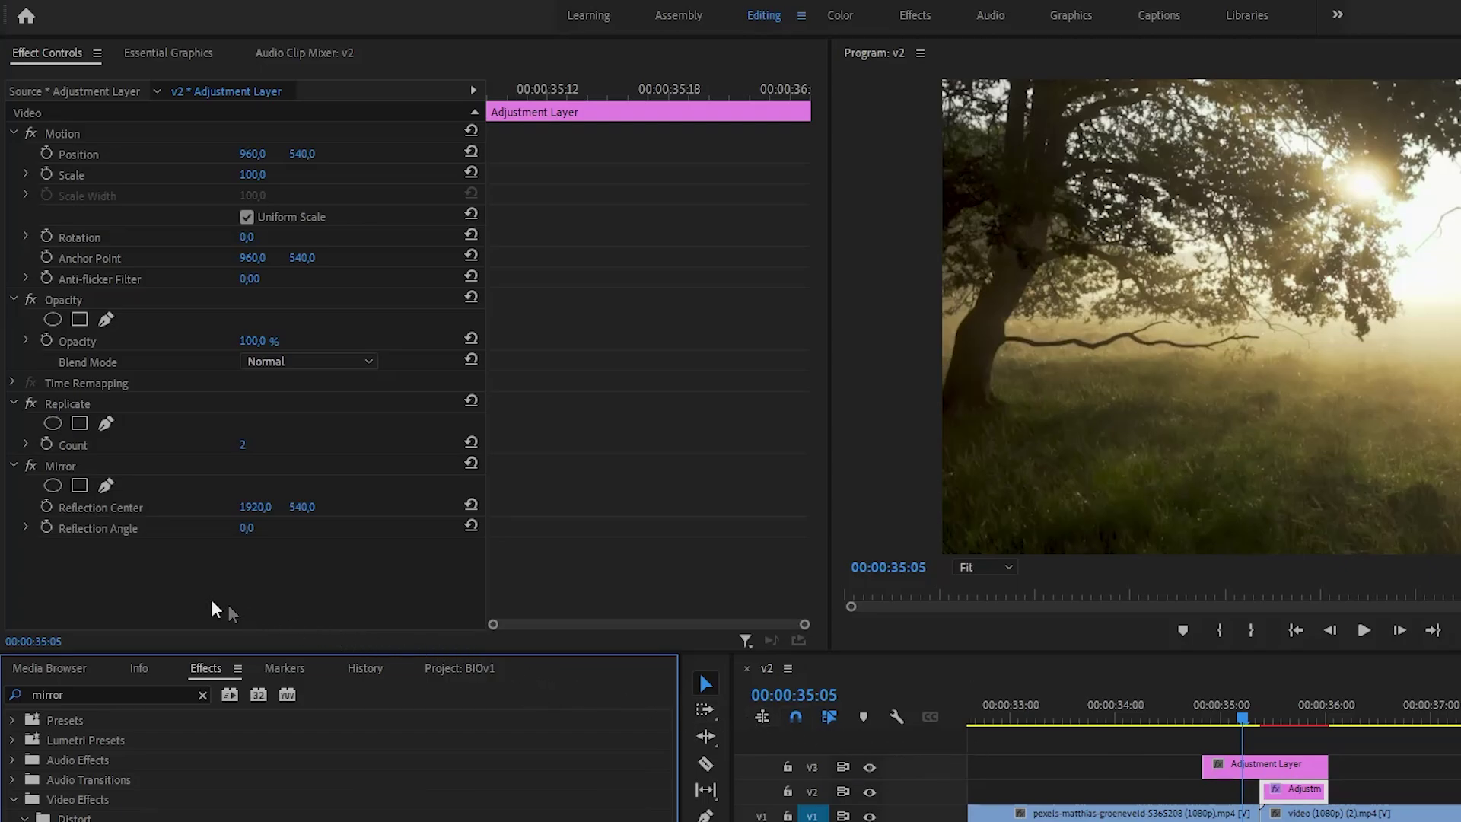
Paste copies of the Mirror effect until the V2 layer holds four Mirrors
{"action": "left_click", "coordinate": [67, 464]}
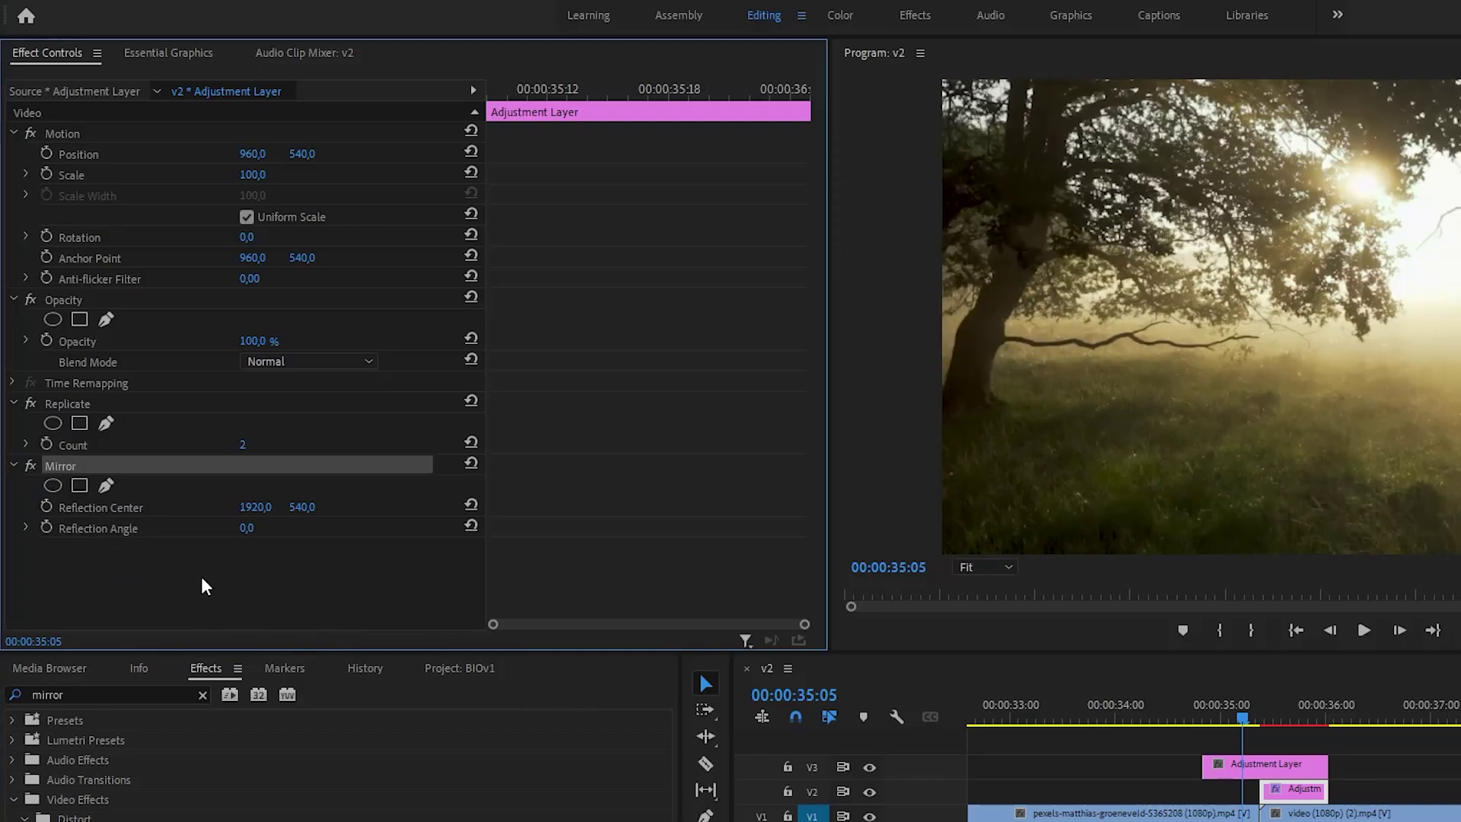
{"action": "key", "text": "ctrl+v"}
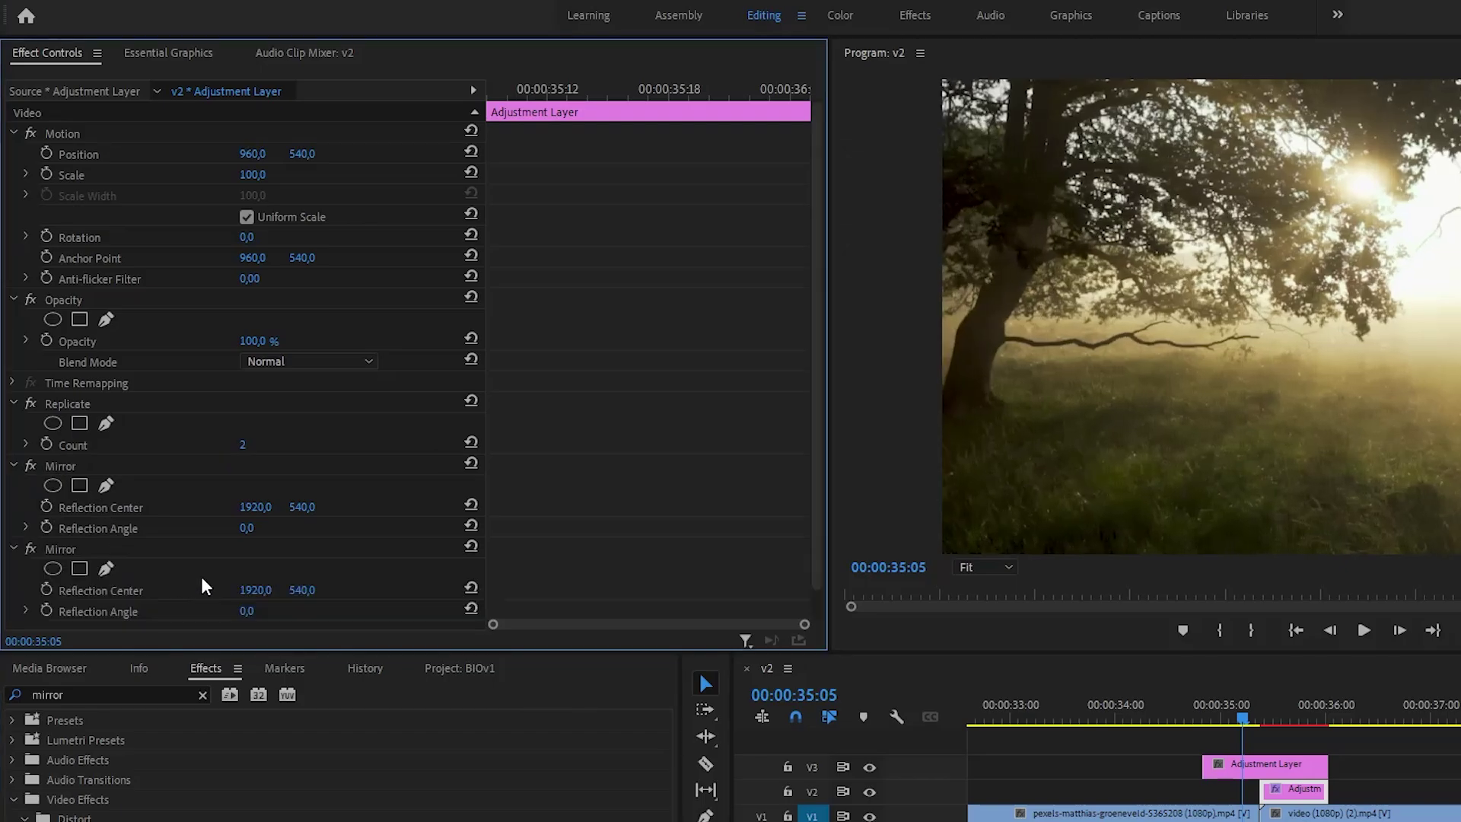
{"action": "key", "text": "ctrl+v"}
{"action": "scroll", "coordinate": [201, 586], "scroll_direction": "down", "scroll_amount": 5}
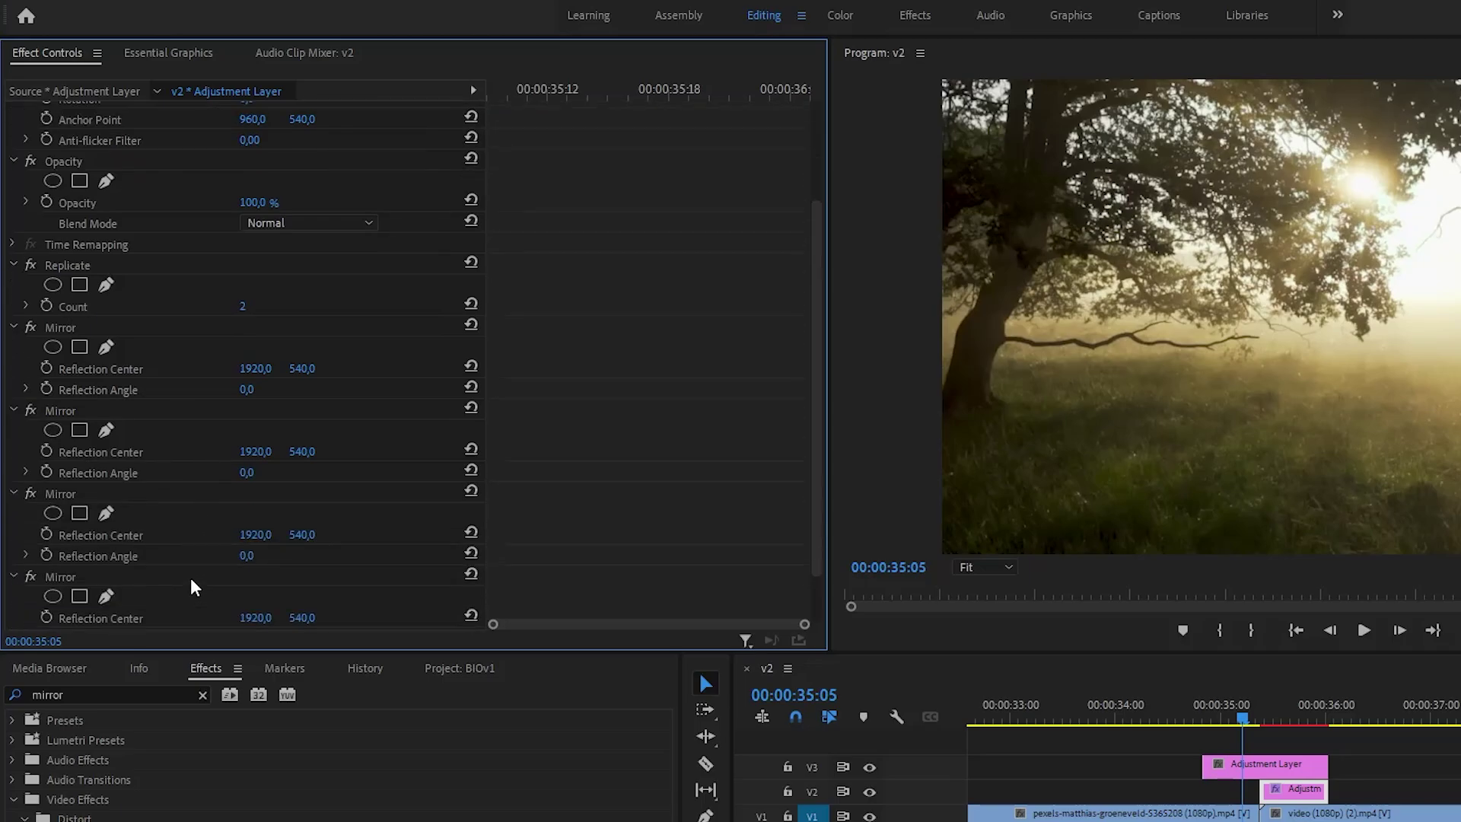
{"action": "left_click", "coordinate": [52, 537]}
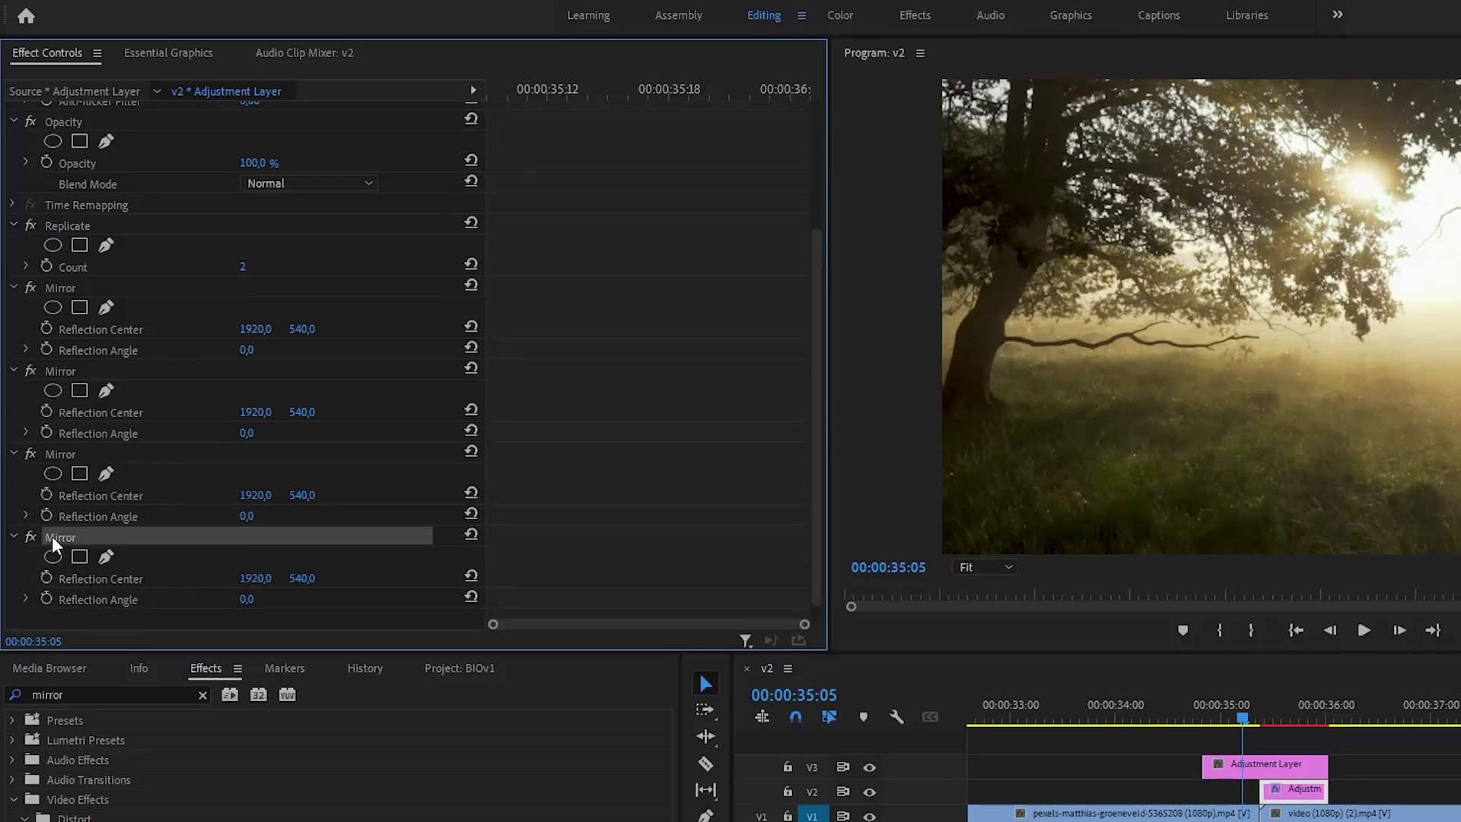
{"action": "left_click", "coordinate": [70, 452]}
{"action": "left_click", "coordinate": [67, 370]}
{"action": "left_click", "coordinate": [61, 287]}
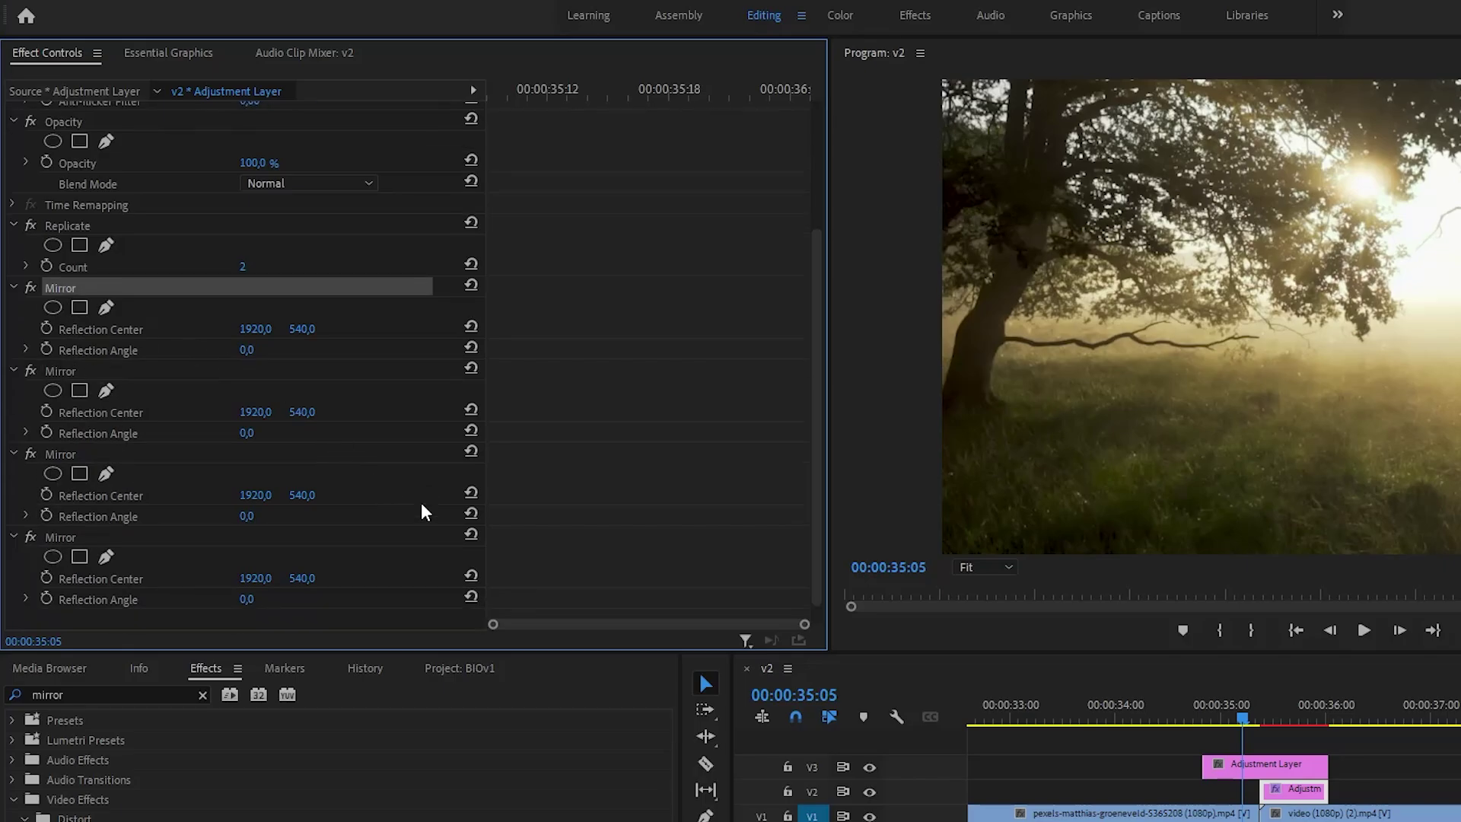
Set the Replicate Count to 3 on the V2 adjustment layer
{"action": "left_click_drag", "start_coordinate": [546, 96], "coordinate": [416, 140]}
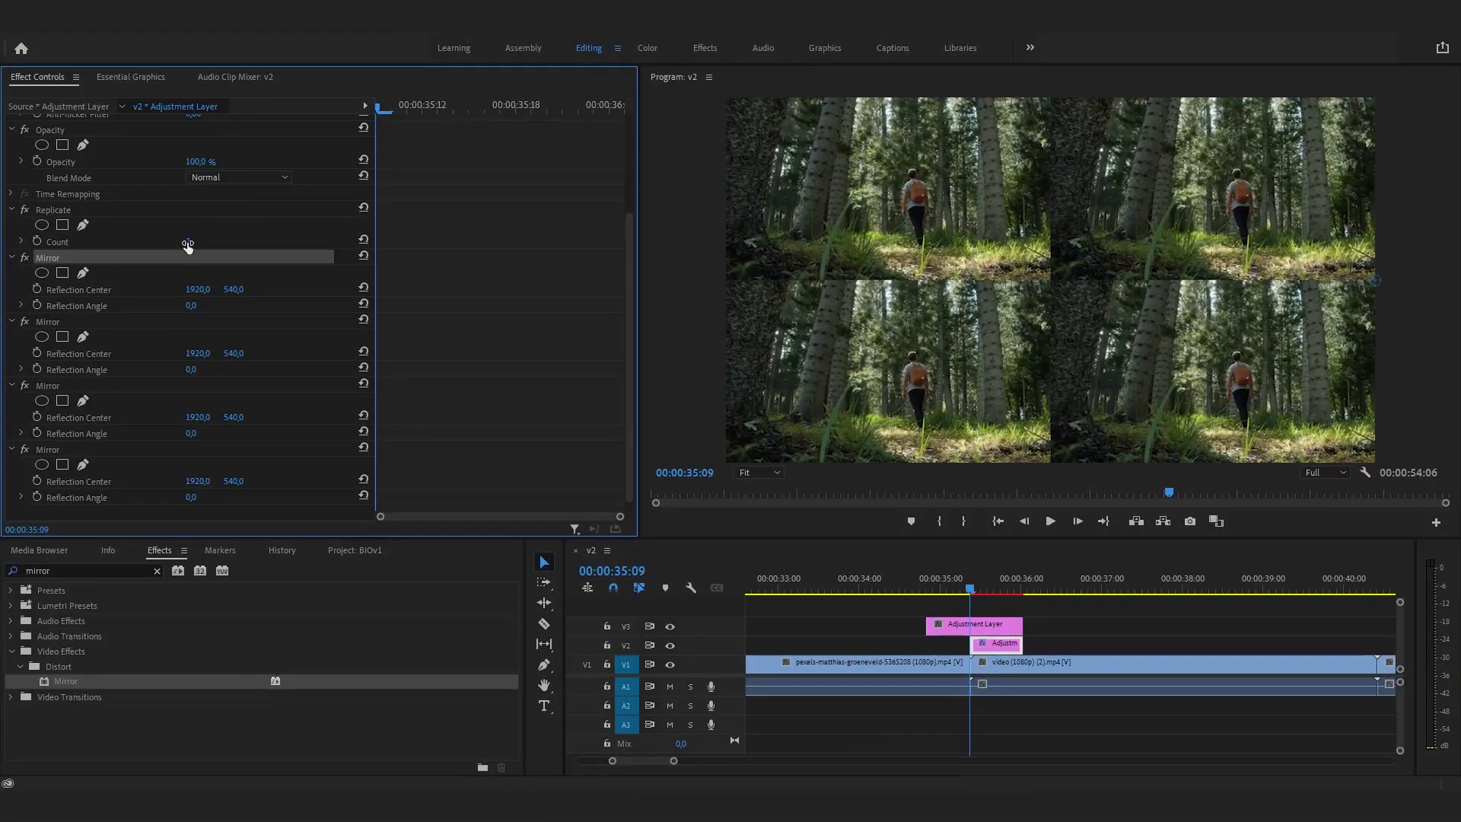
{"action": "left_click", "coordinate": [188, 244]}
{"action": "type", "text": "3"}
{"action": "key", "text": "Return"}
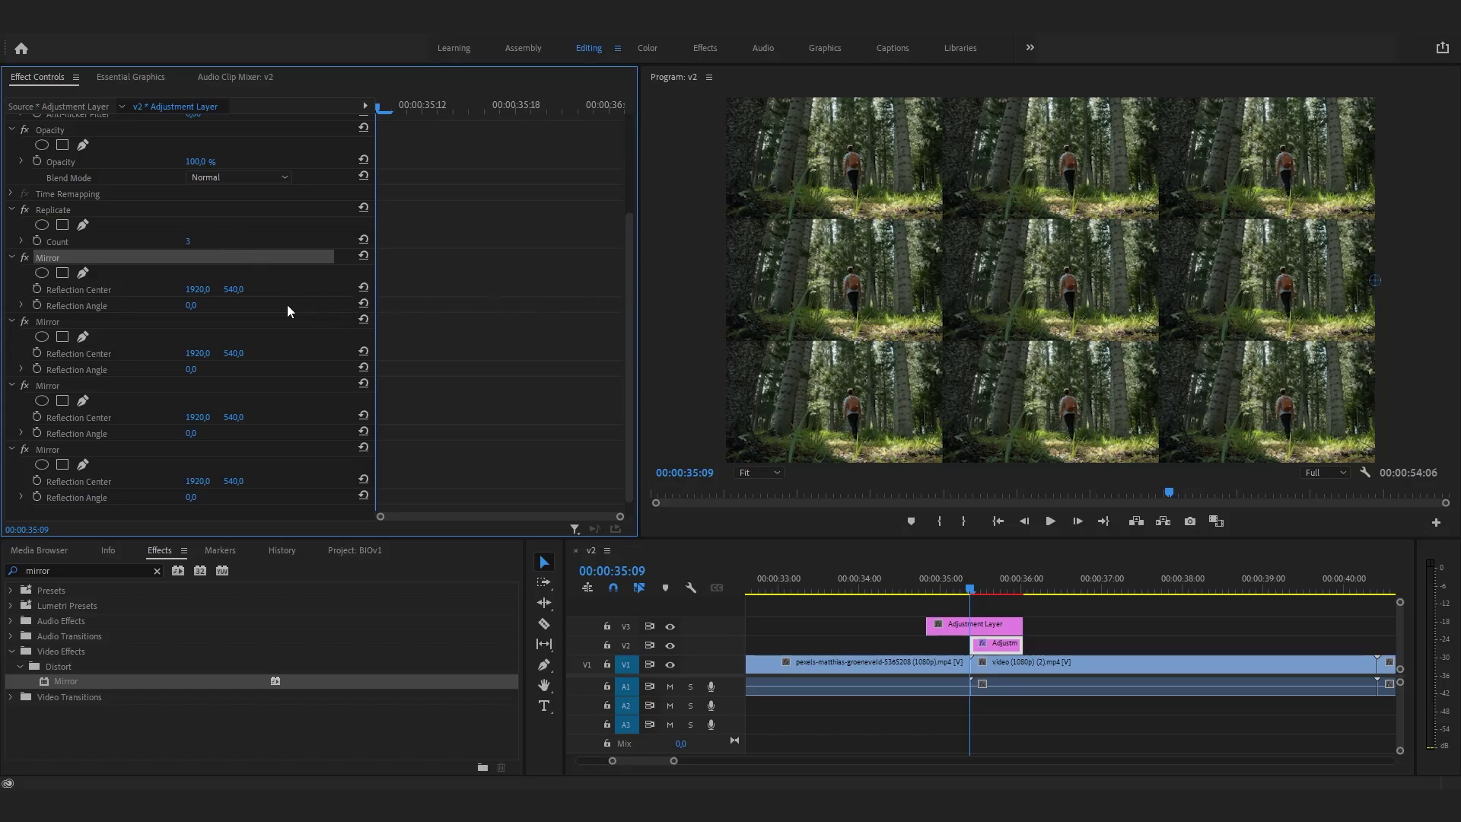
Set the first two Mirrors' reflection angles to 90° and -90°, adjusting their reflection centers
{"action": "left_click", "coordinate": [192, 305]}
{"action": "type", "text": "90"}
{"action": "key", "text": "Return"}
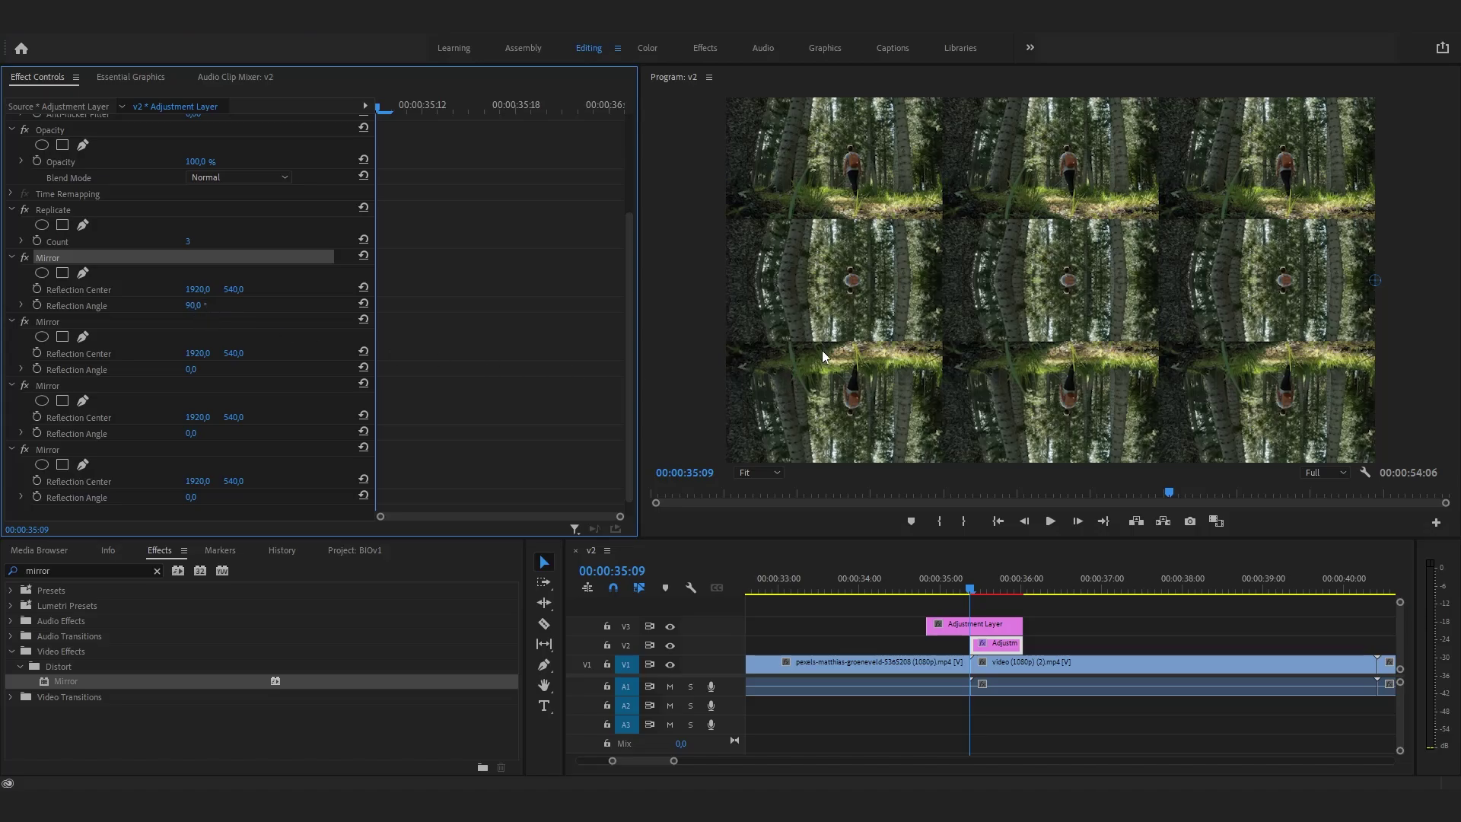
{"action": "left_click_drag", "start_coordinate": [1375, 280], "coordinate": [1423, 335]}
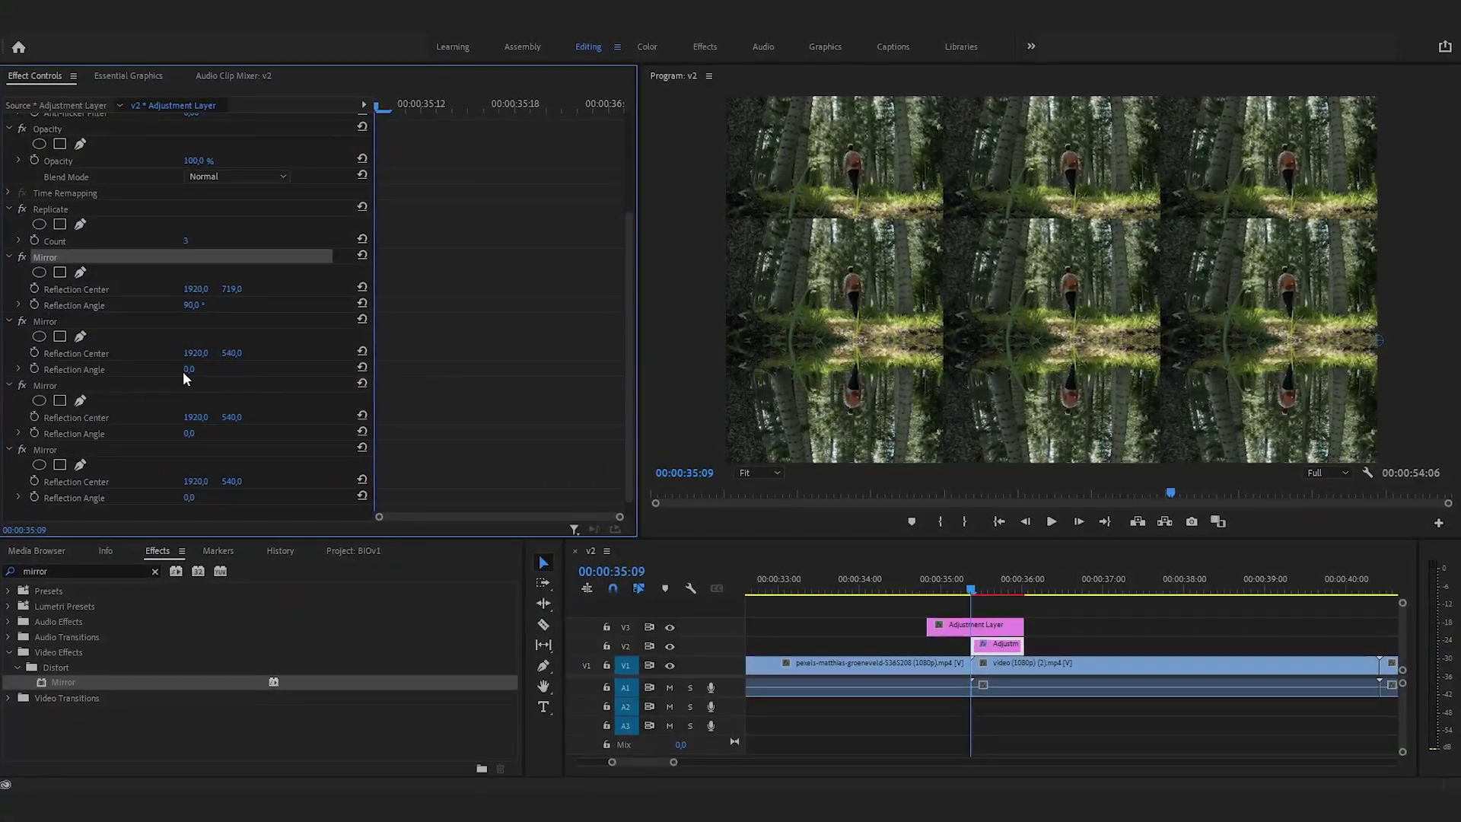
{"action": "left_click", "coordinate": [149, 364]}
{"action": "type", "text": "-90"}
{"action": "key", "text": "Return"}
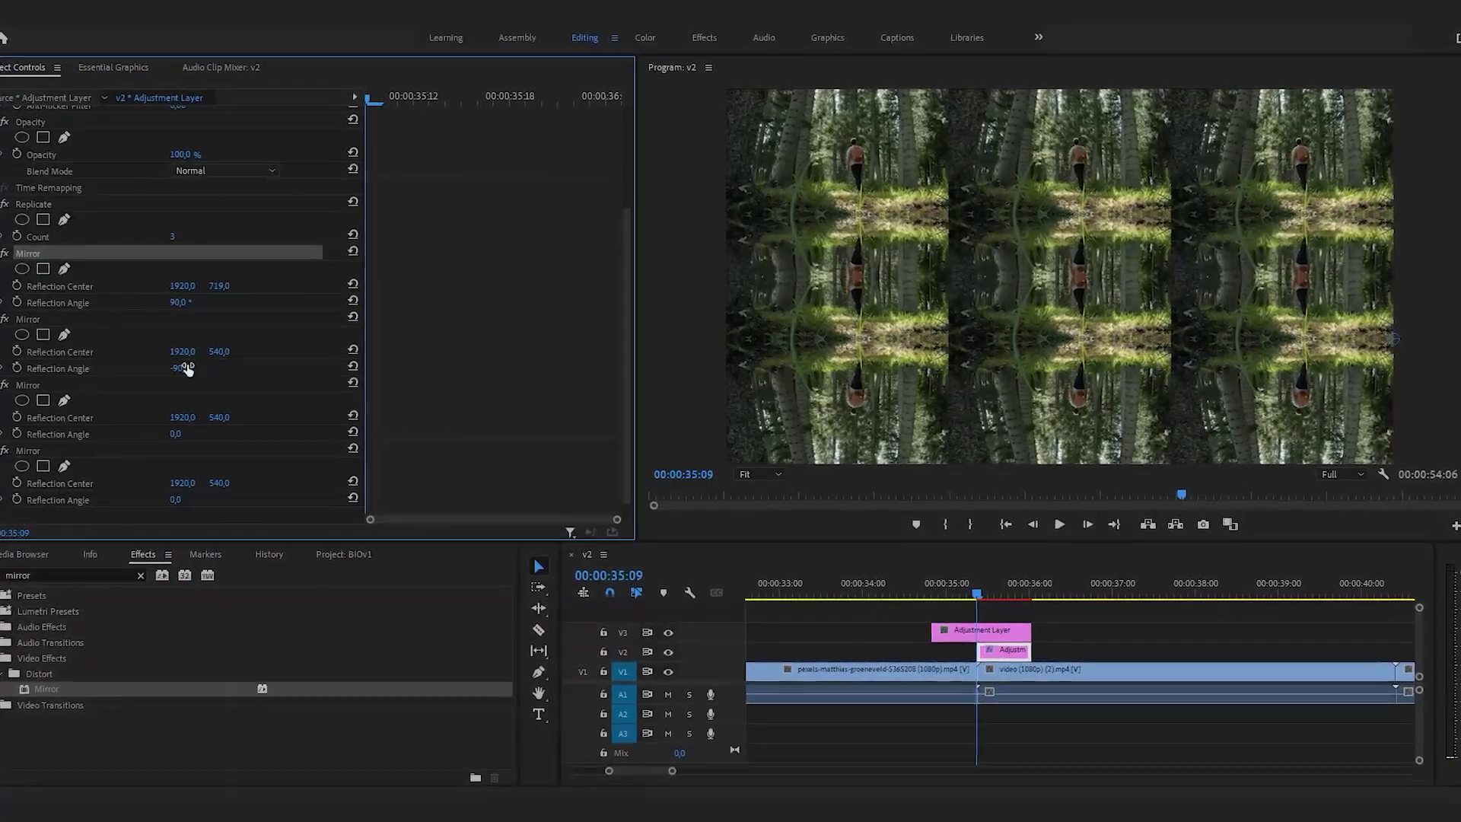
{"action": "left_click_drag", "start_coordinate": [219, 351], "coordinate": [85, 351]}
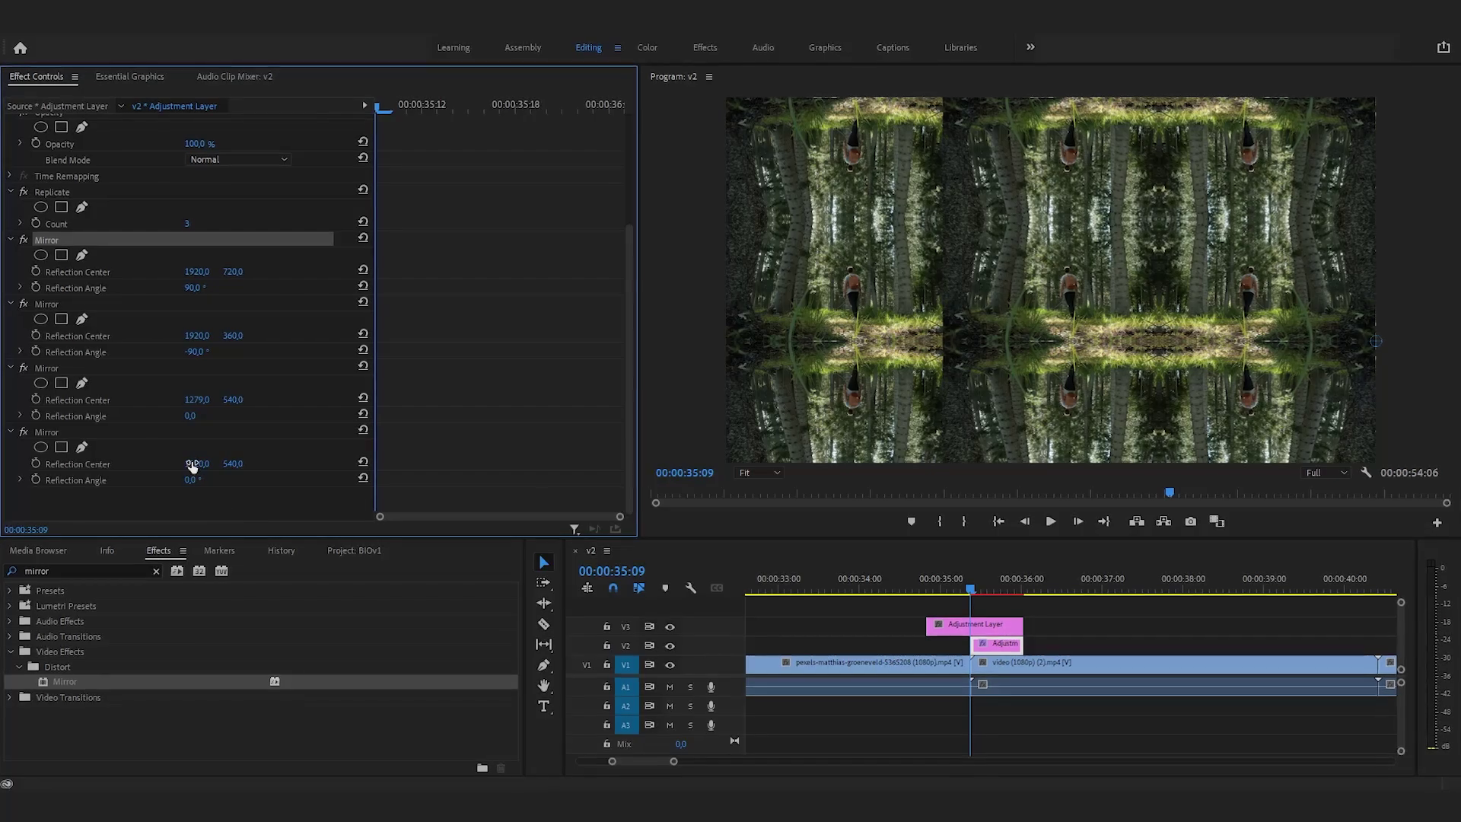
Set the fourth Mirror's angle to 180° and shift the third and fourth reflection centers
{"action": "left_click", "coordinate": [188, 481]}
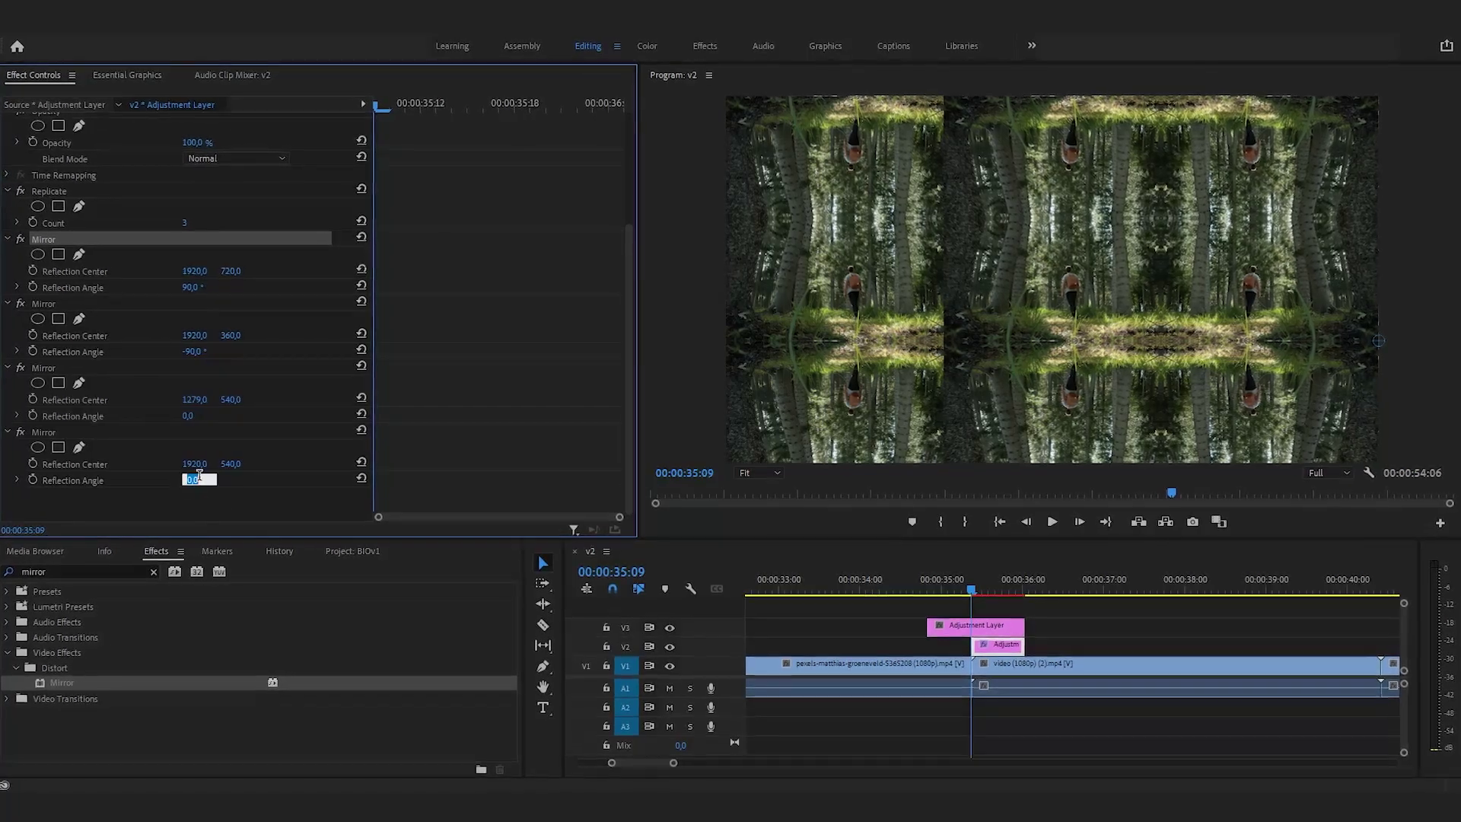
{"action": "type", "text": "180"}
{"action": "key", "text": "Return"}
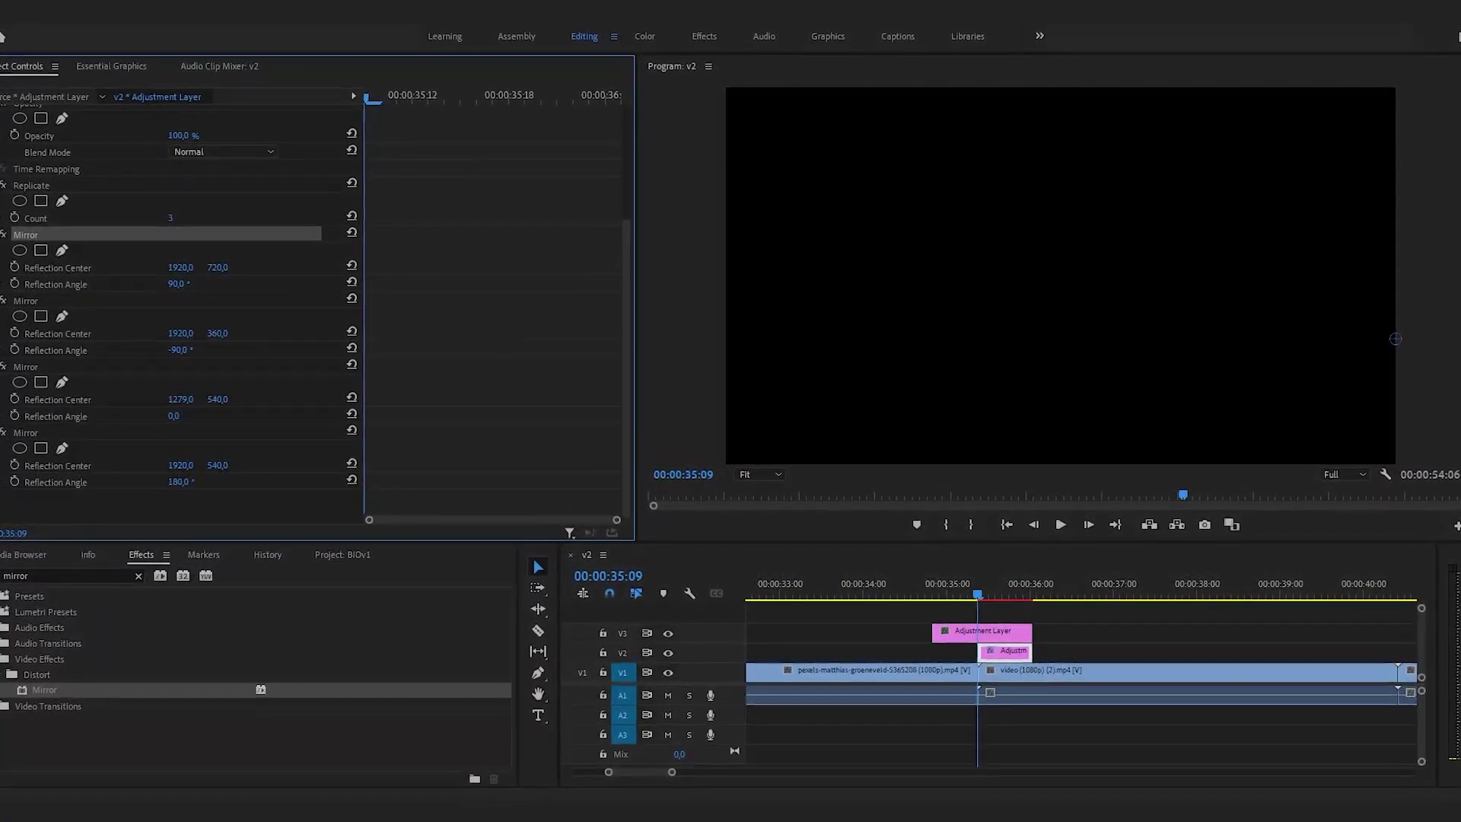
{"action": "mouse_move", "coordinate": [188, 465]}
{"action": "left_mouse_down"}
{"action": "mouse_move", "coordinate": [61, 466]}
{"action": "mouse_move", "coordinate": [188, 467]}
{"action": "left_mouse_up"}
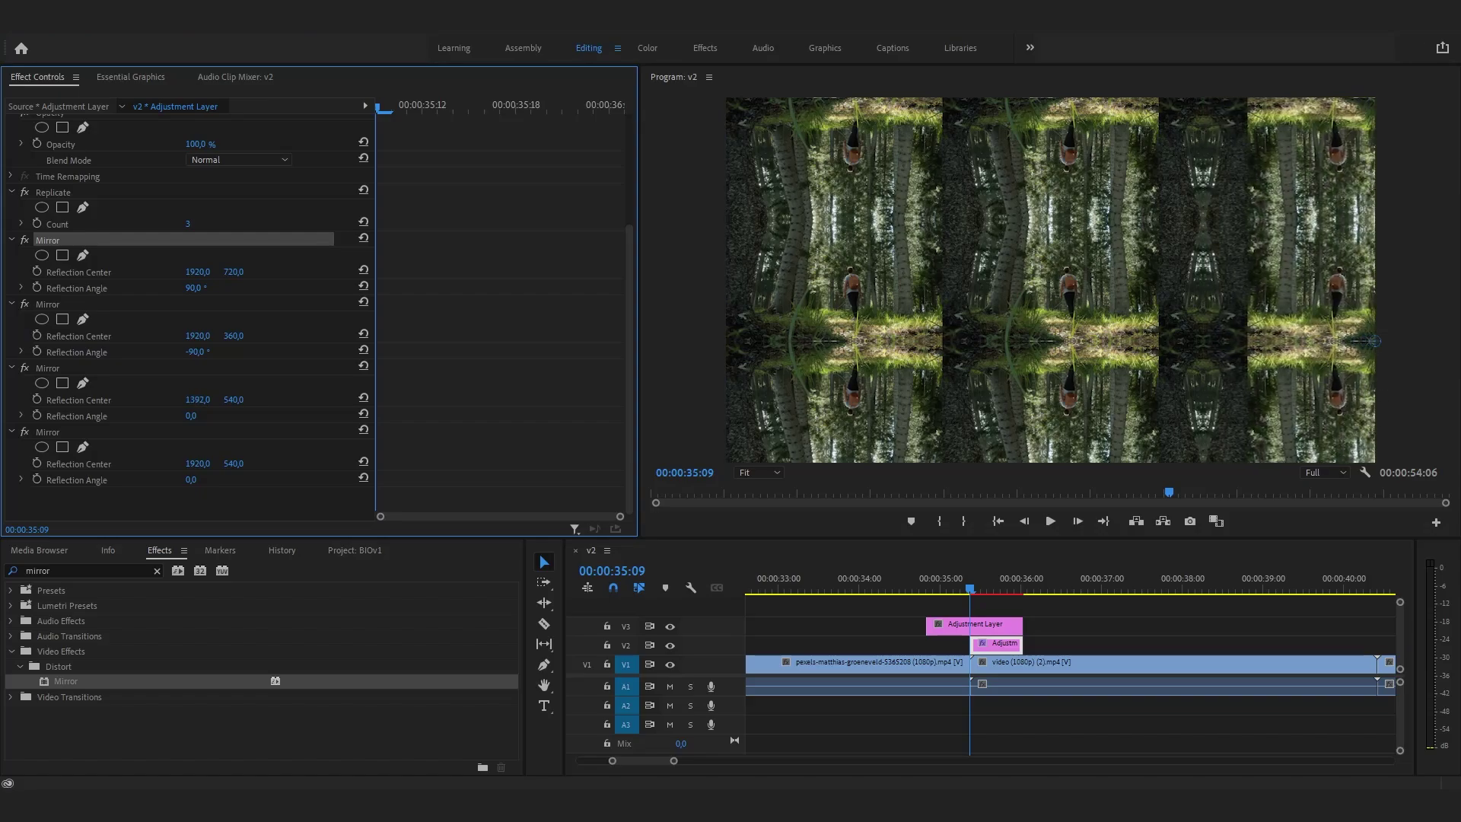
{"action": "left_click_drag", "start_coordinate": [199, 400], "coordinate": [147, 400]}
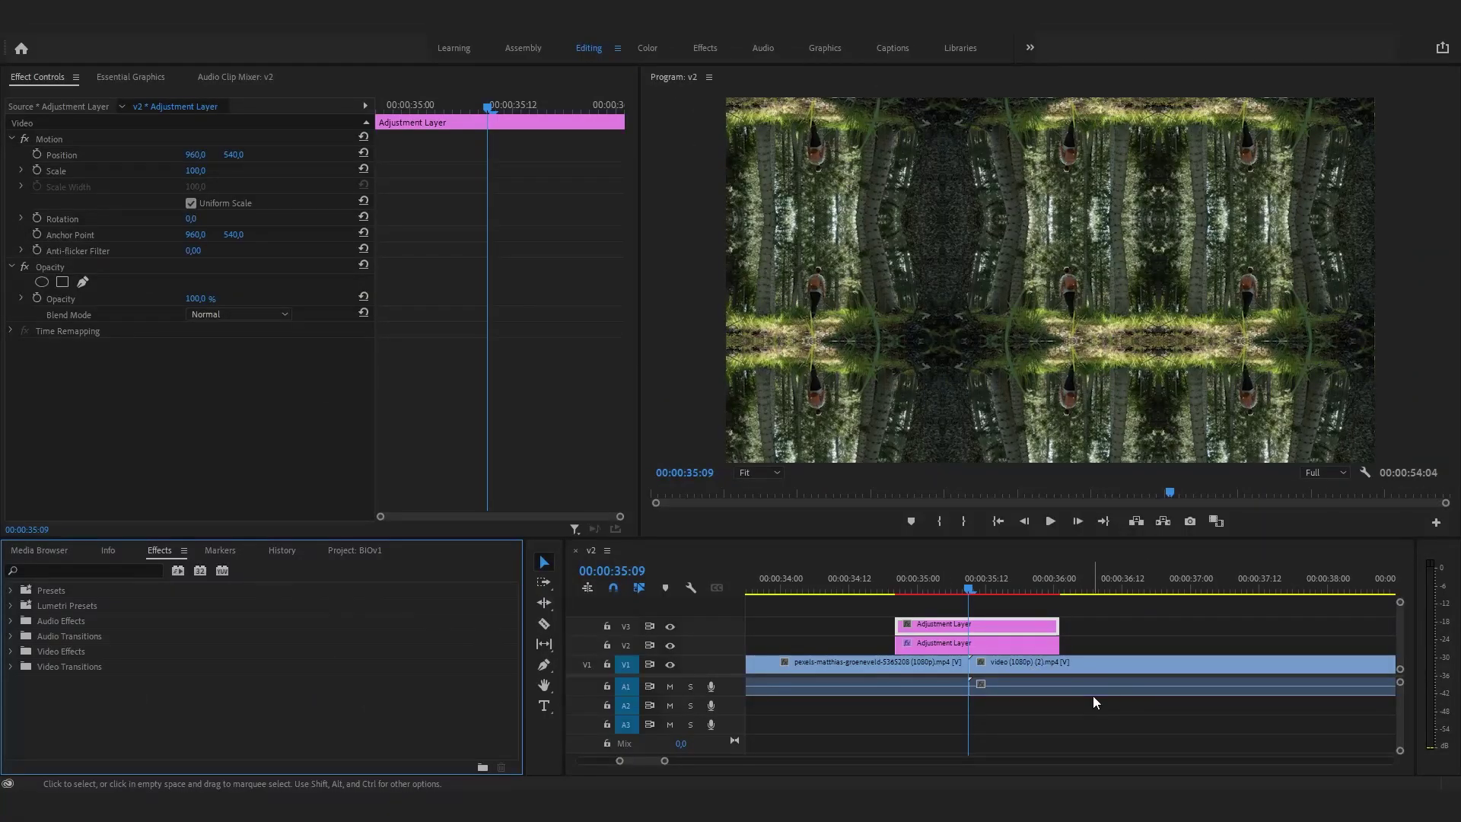
Apply the Transform effect to the upper V3 adjustment layer
{"action": "left_click", "coordinate": [778, 604]}
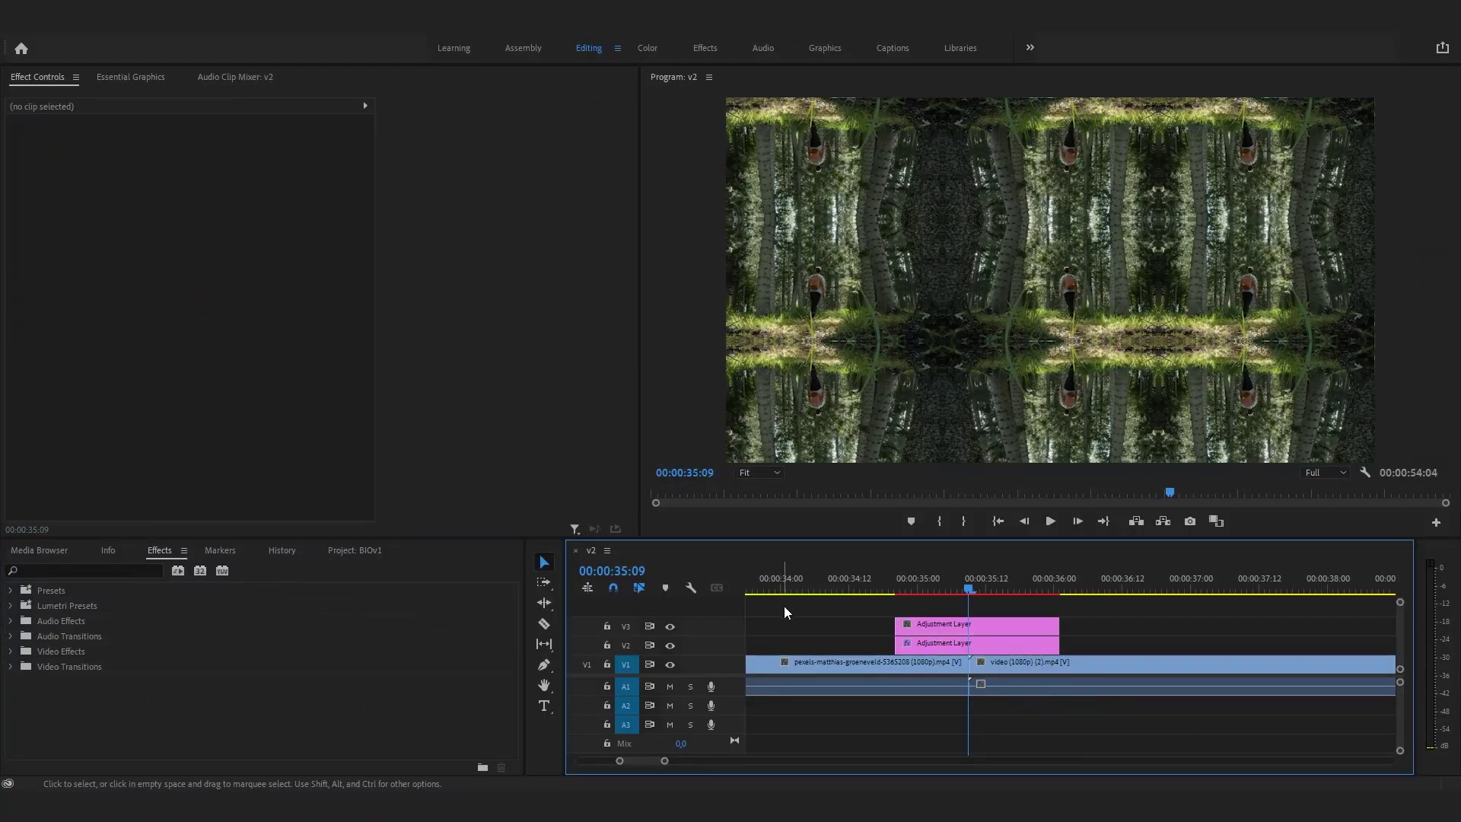
{"action": "left_click", "coordinate": [946, 628]}
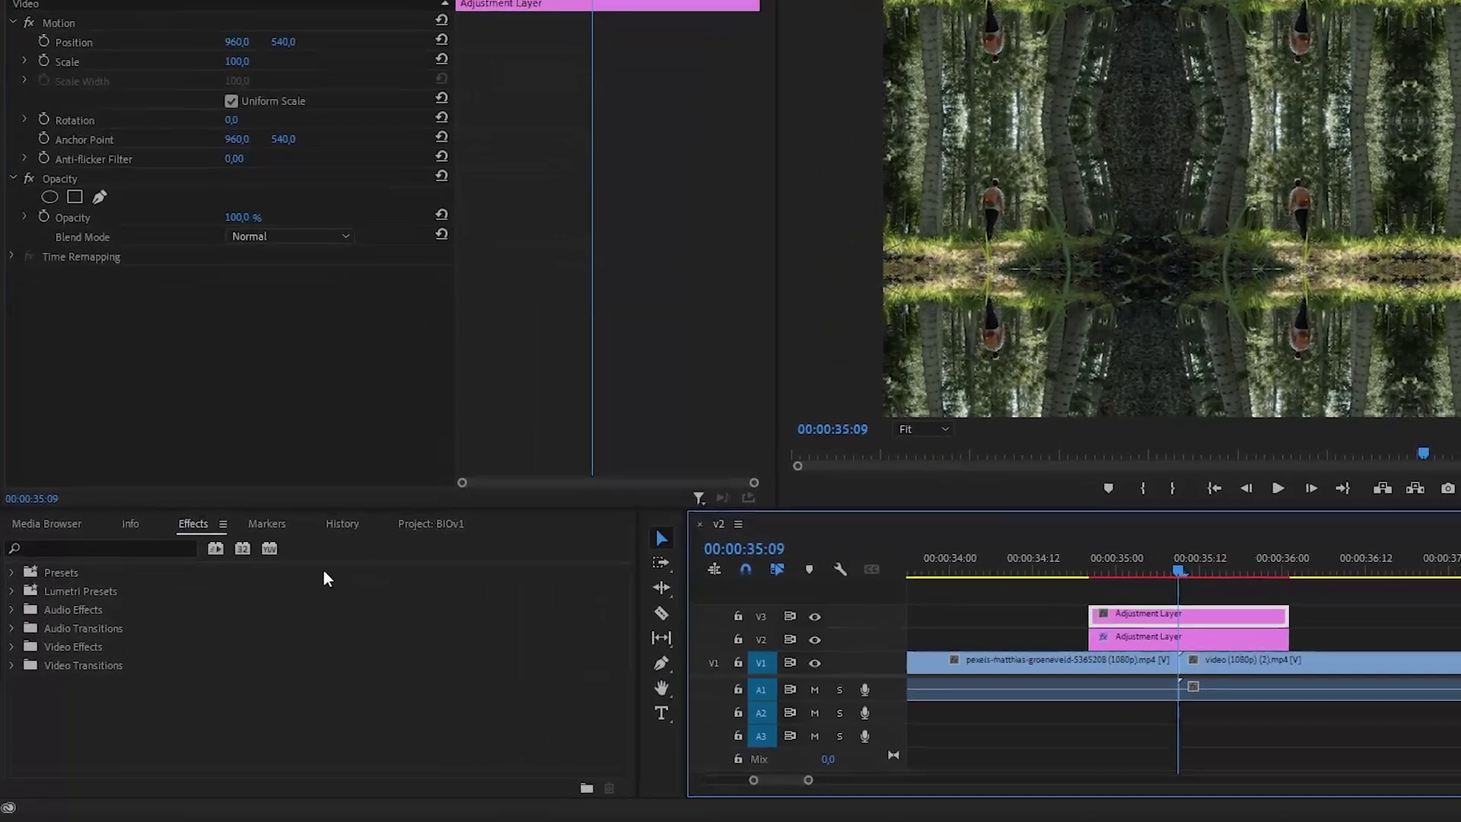
{"action": "left_click", "coordinate": [96, 567]}
{"action": "type", "text": "transform"}
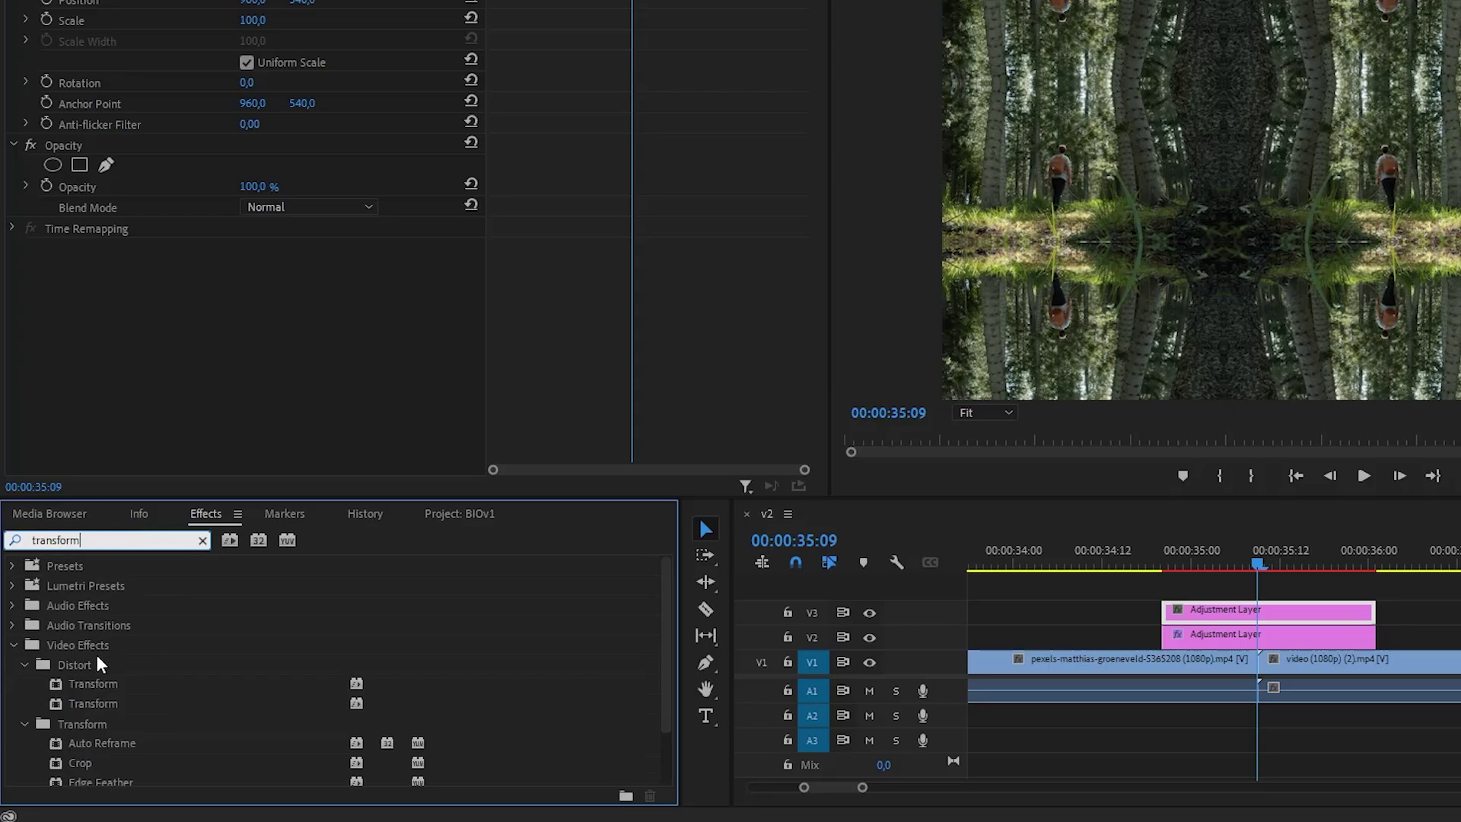
{"action": "left_click_drag", "start_coordinate": [94, 684], "coordinate": [1182, 613]}
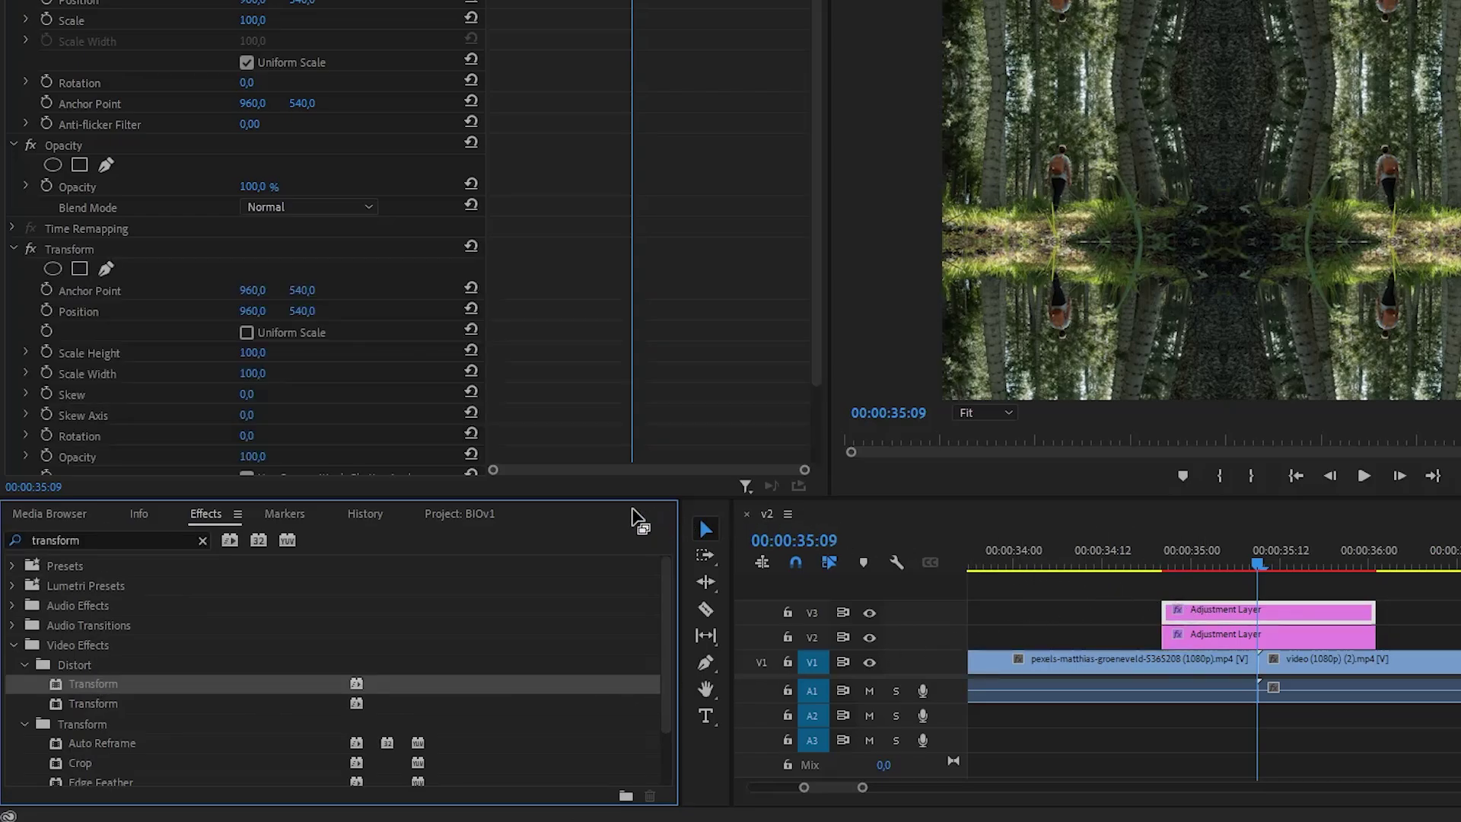
{"action": "left_click", "coordinate": [203, 541]}
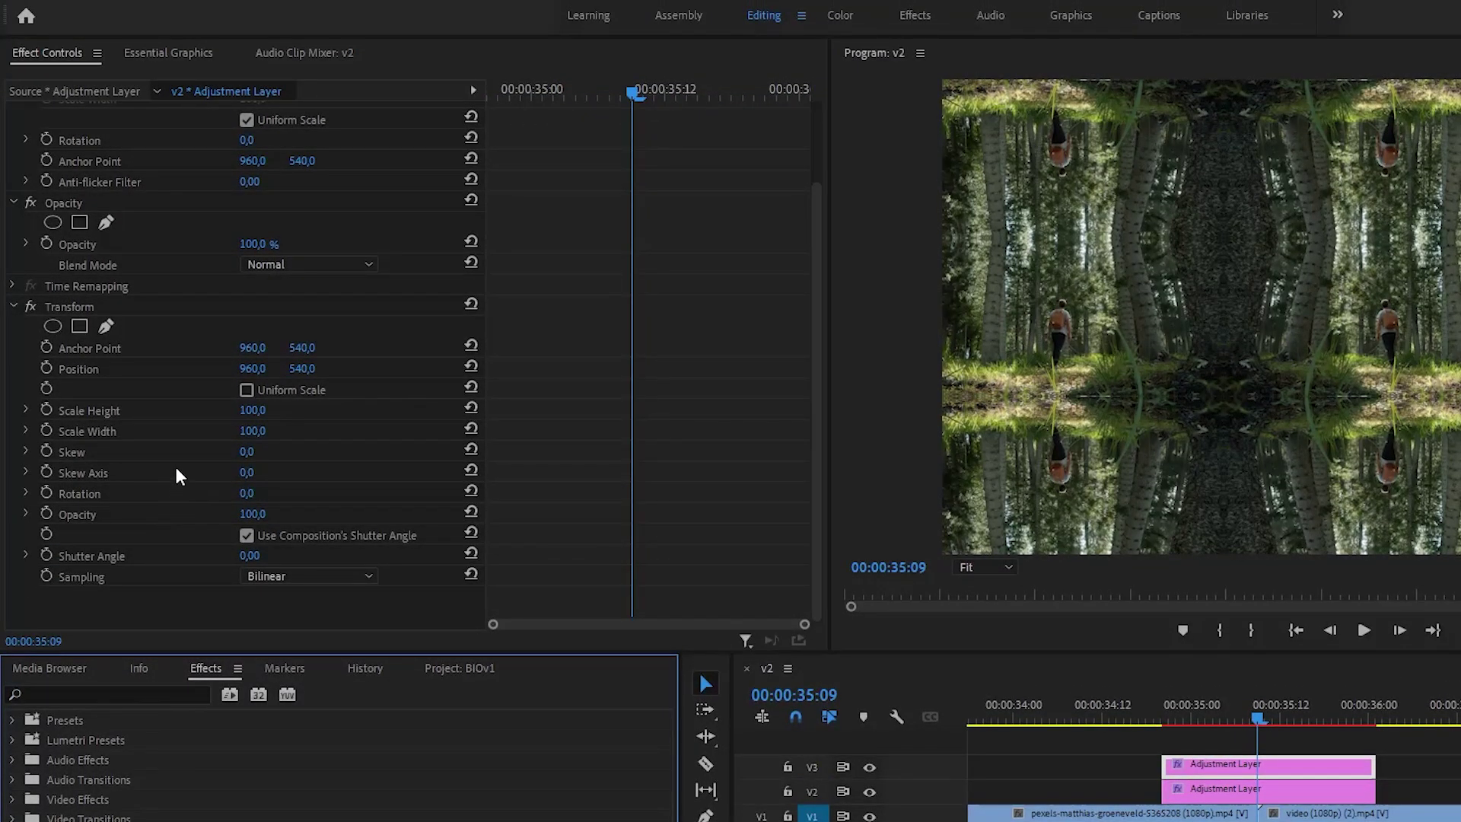
Enable Uniform Scale and set the Transform Scale to 300
{"action": "left_click", "coordinate": [244, 391]}
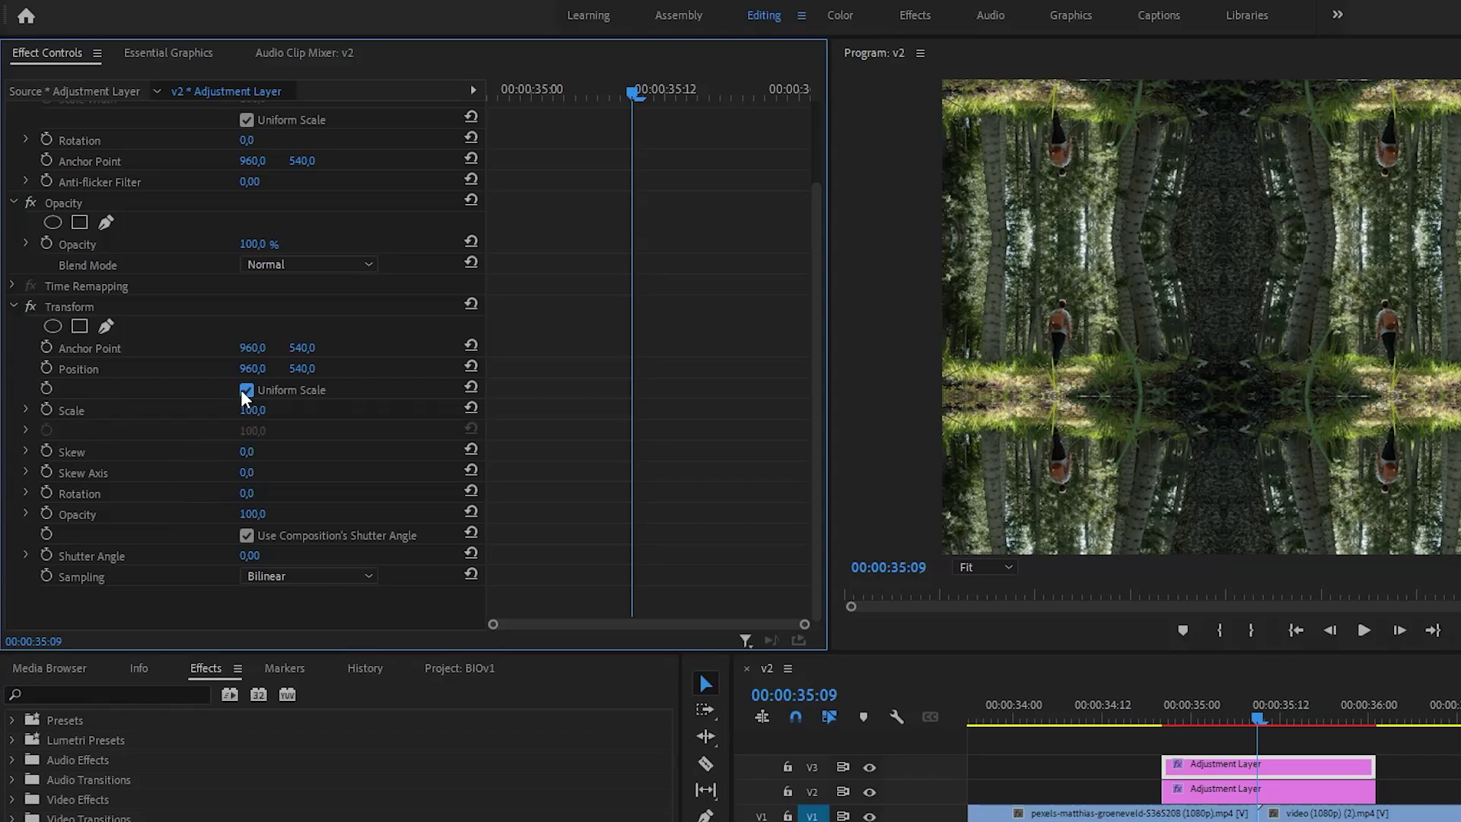
{"action": "left_click", "coordinate": [263, 410]}
{"action": "type", "text": "300"}
{"action": "key", "text": "Return"}
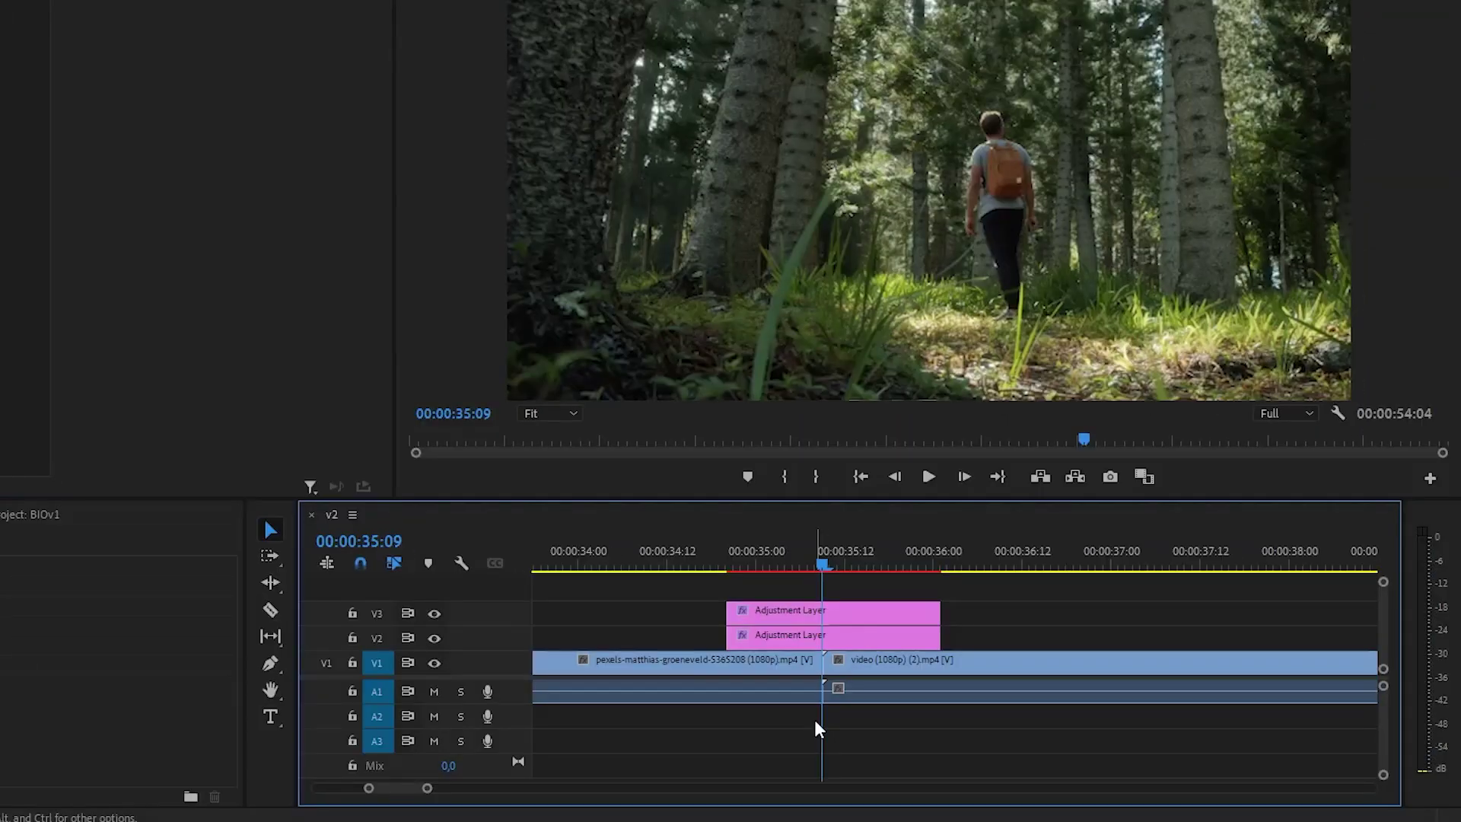
Set a starting Rotation keyframe at 0° on the V3 layer at 00:00:35:06
{"action": "left_click", "coordinate": [793, 609]}
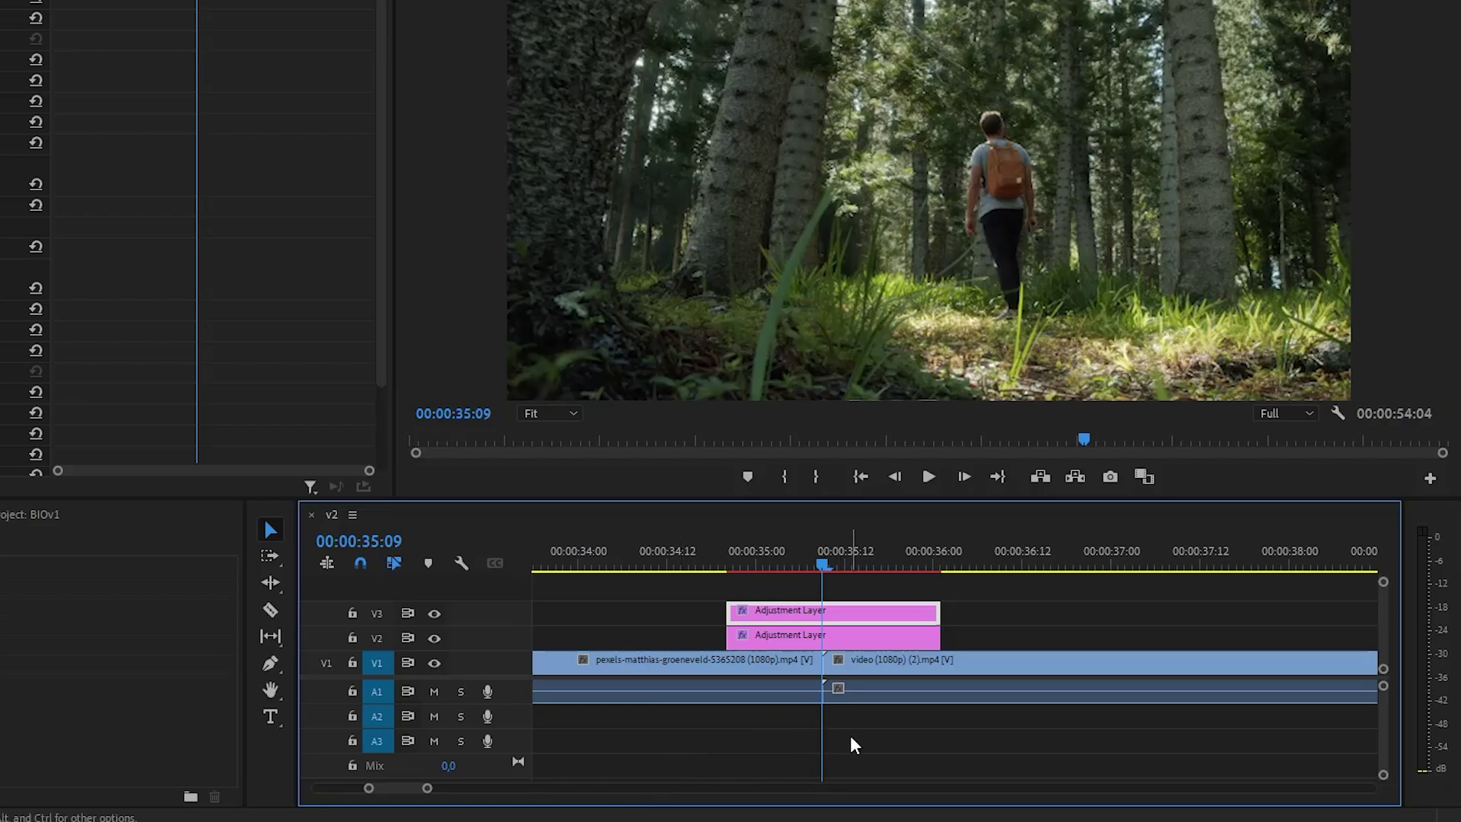
{"action": "key", "text": "Left"}
{"action": "key", "text": "Left"}
{"action": "key", "text": "Left"}
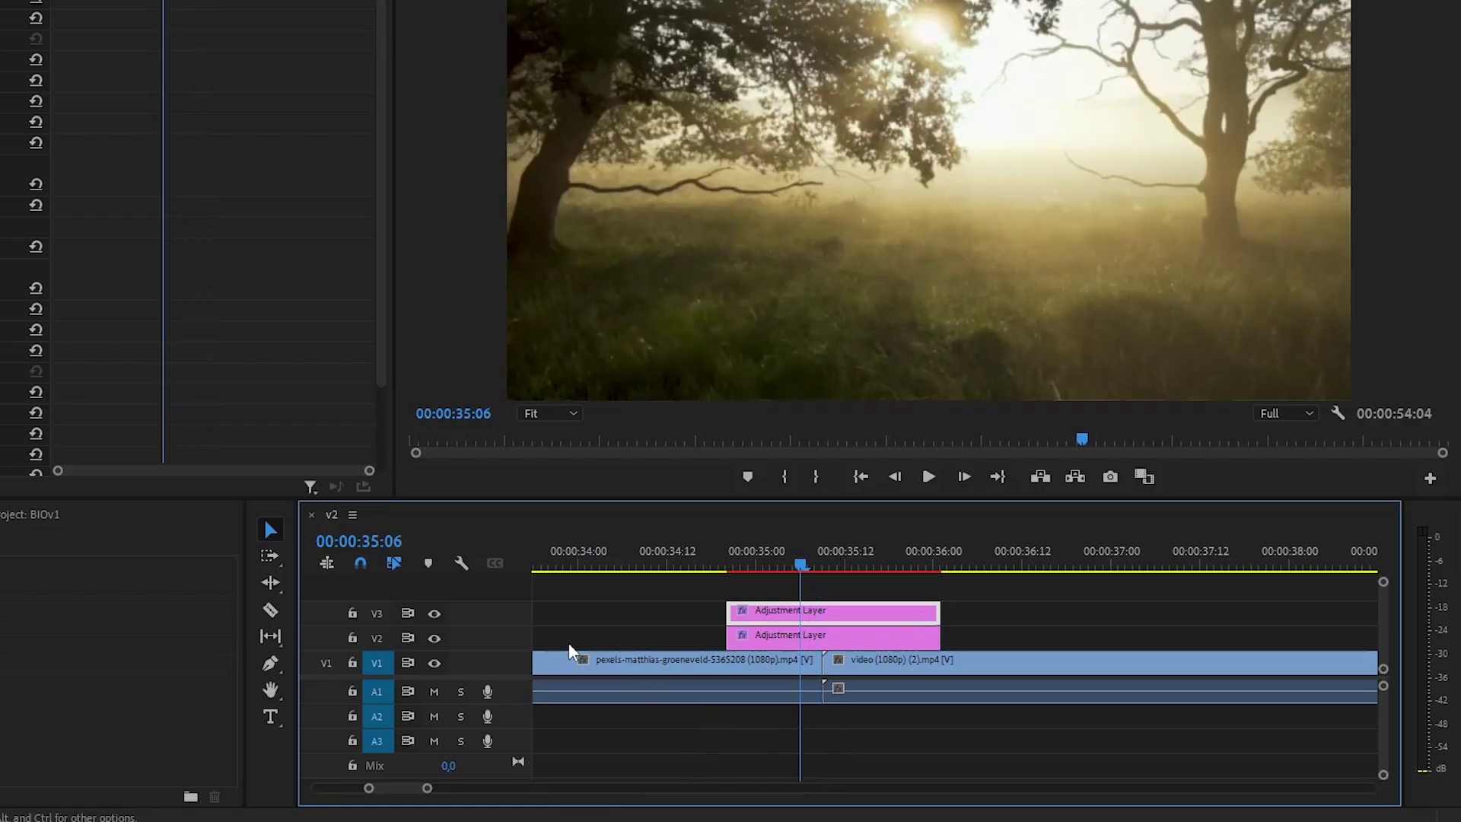
{"action": "scroll", "coordinate": [148, 432], "scroll_direction": "down", "scroll_amount": 3}
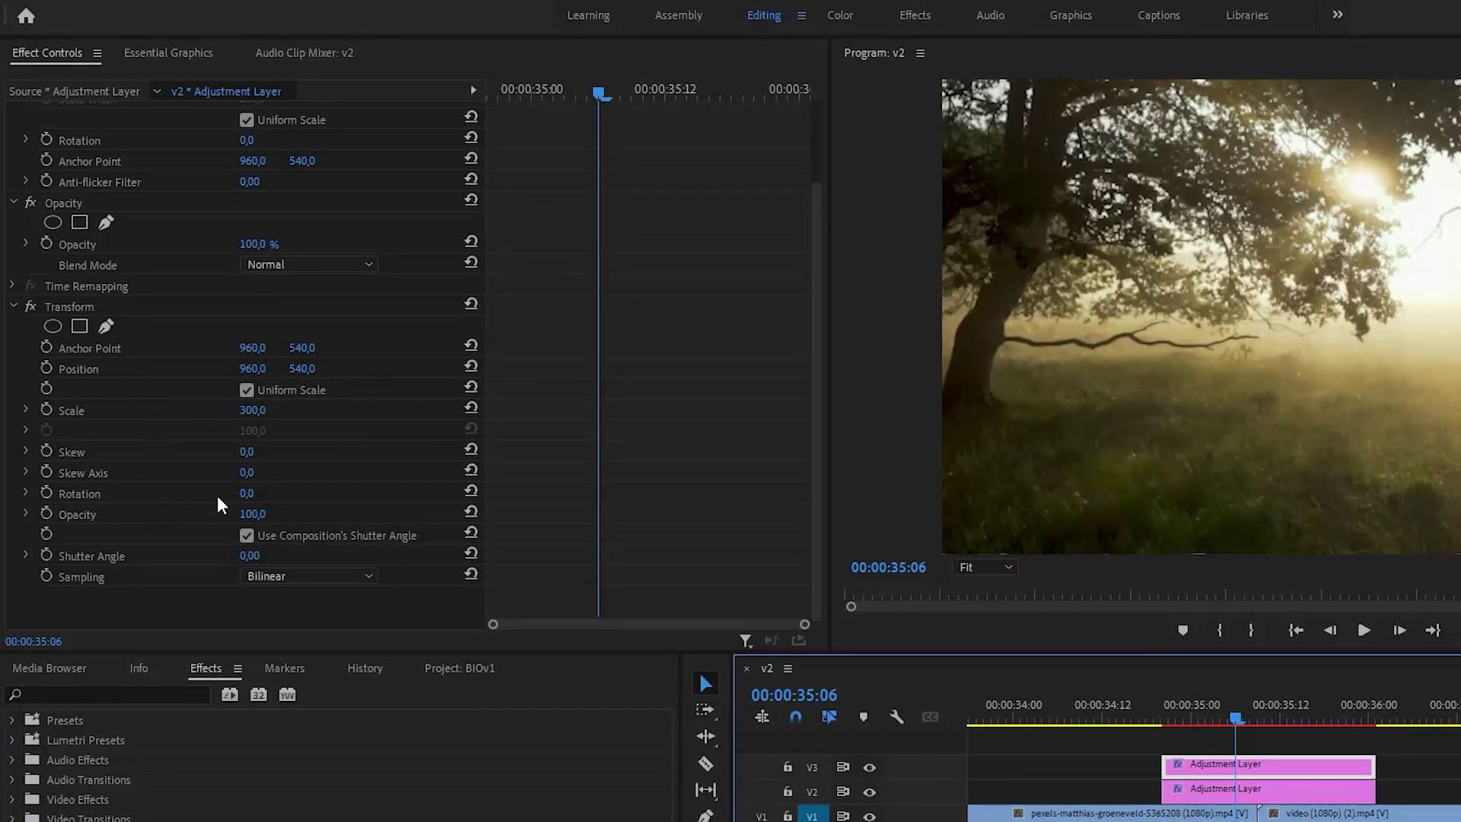
{"action": "left_click", "coordinate": [47, 493]}
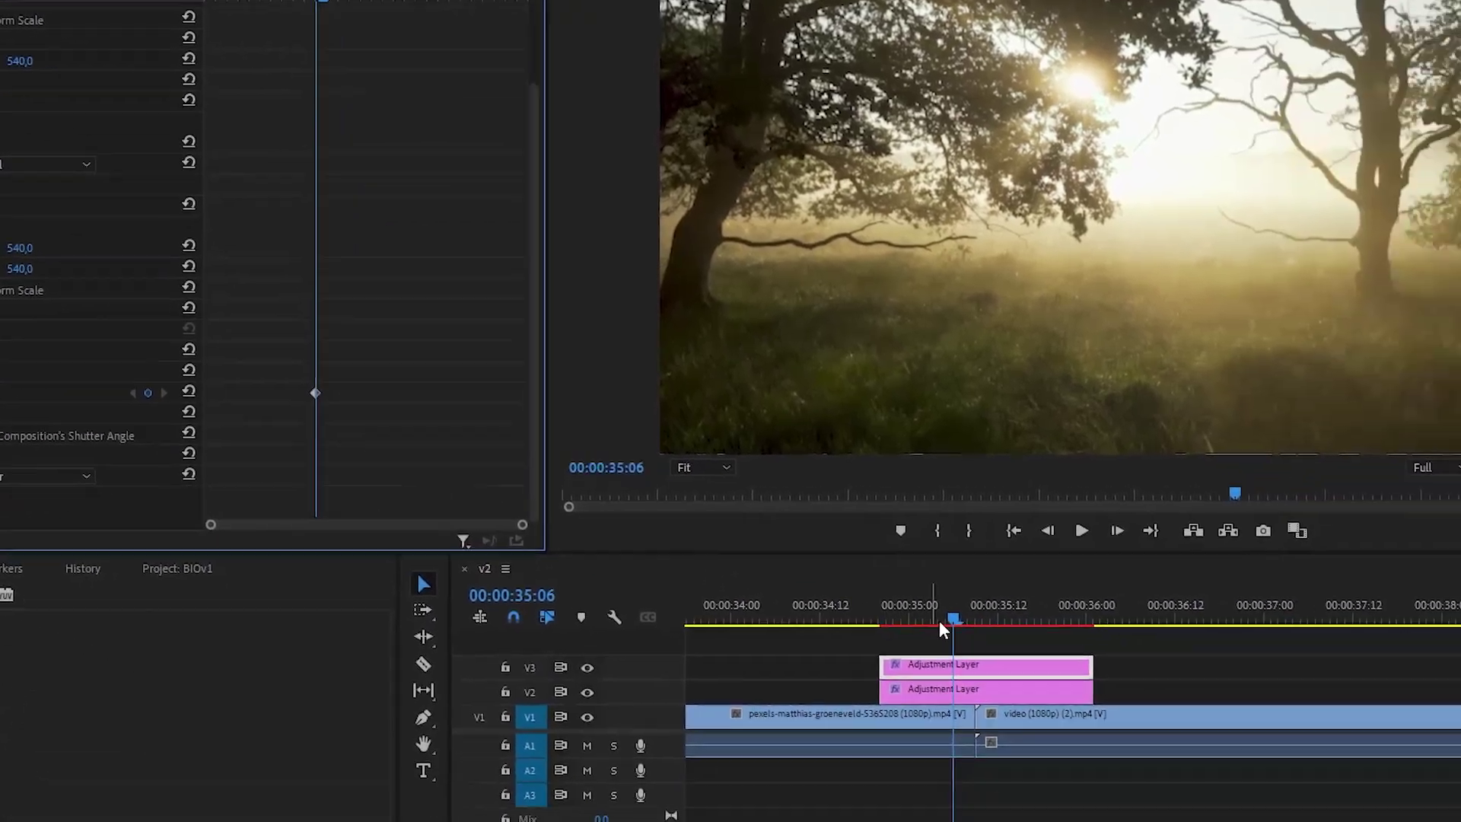
Add a Rotation keyframe of 360° at 00:00:35:12
{"action": "left_click_drag", "start_coordinate": [1231, 715], "coordinate": [1250, 712]}
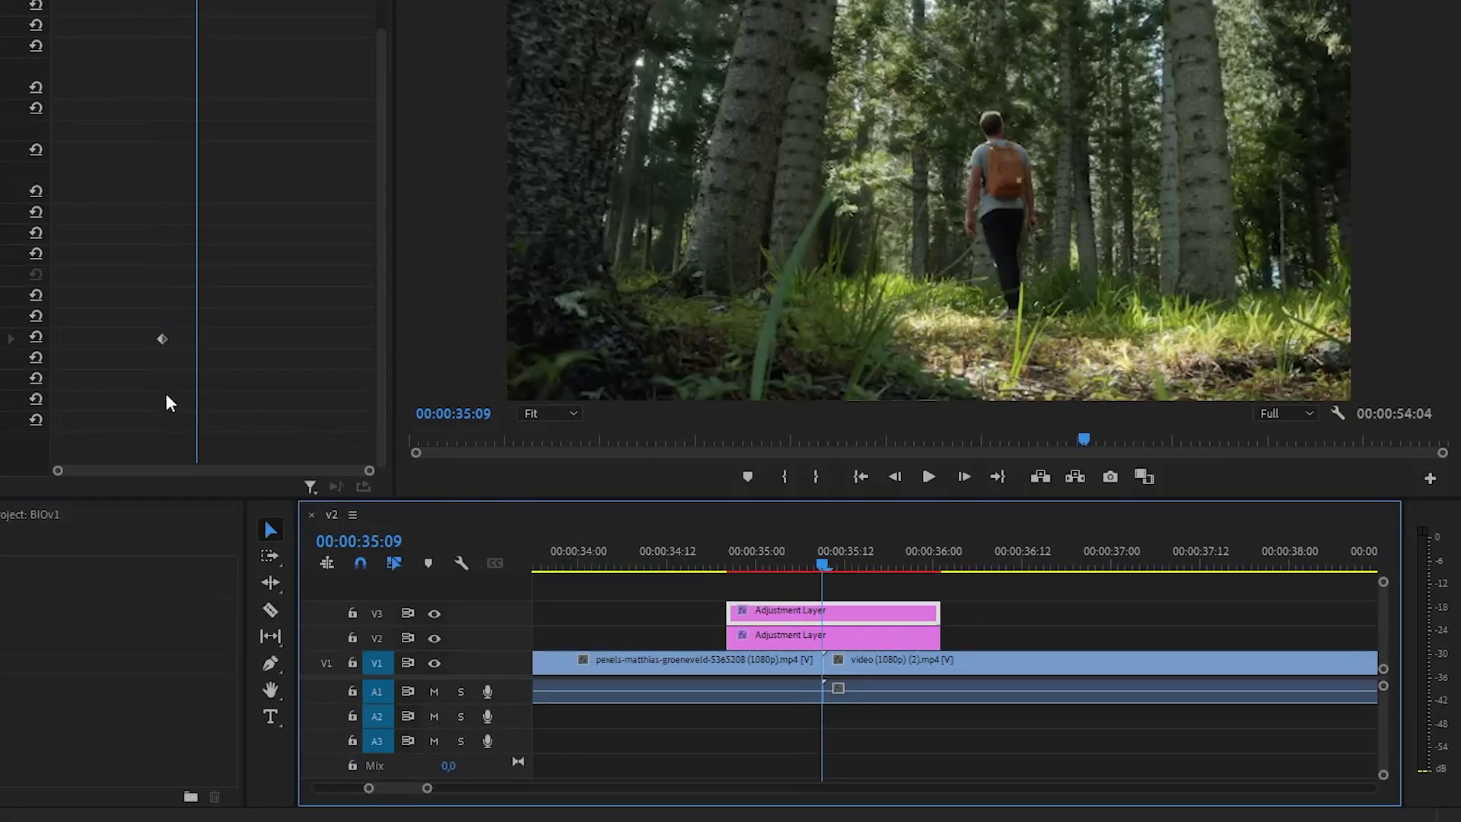
{"action": "key", "text": "Right"}
{"action": "key", "text": "Right"}
{"action": "key", "text": "Right"}
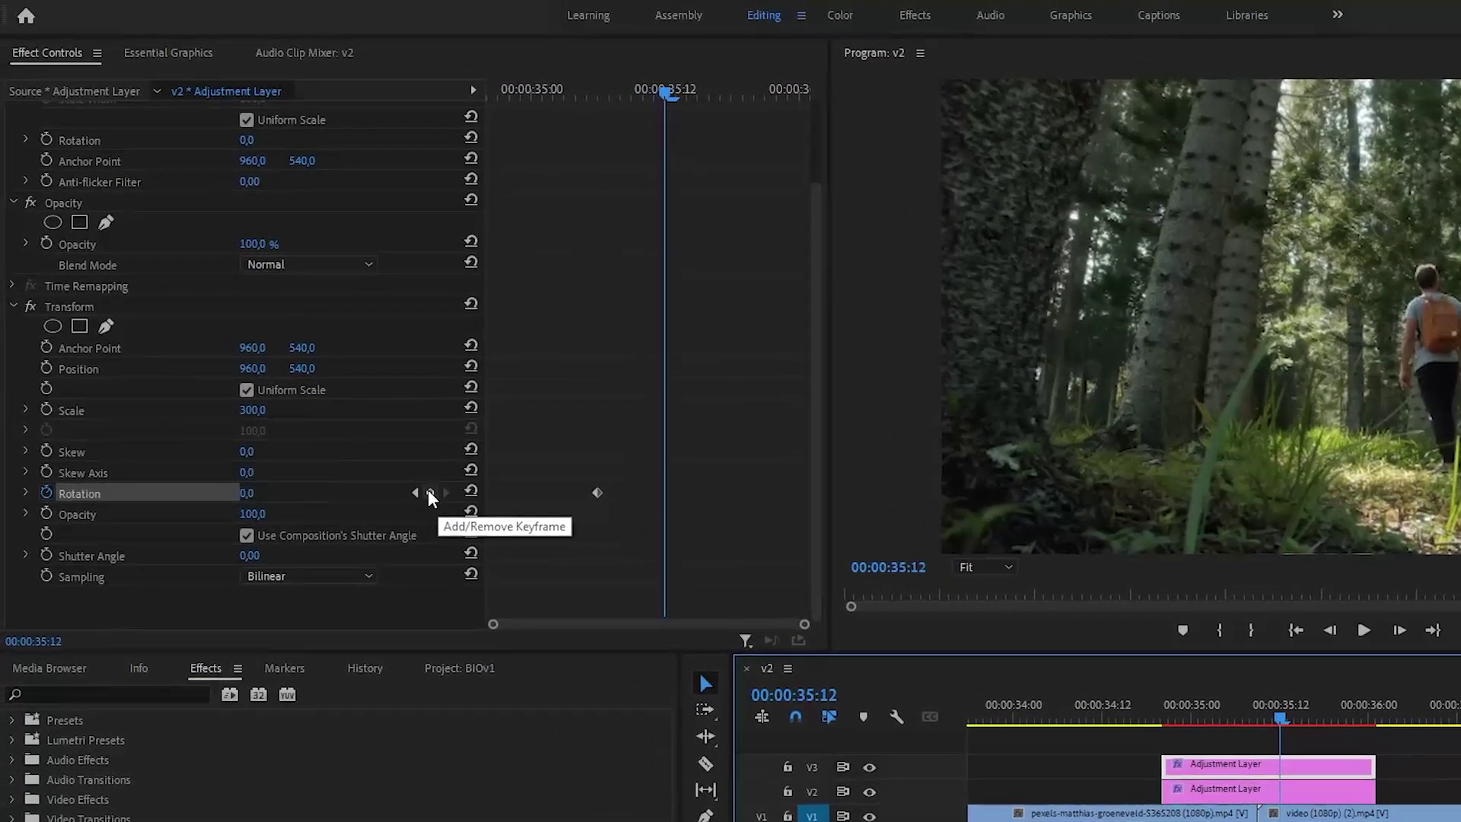
{"action": "left_click", "coordinate": [430, 493]}
{"action": "left_click", "coordinate": [251, 495]}
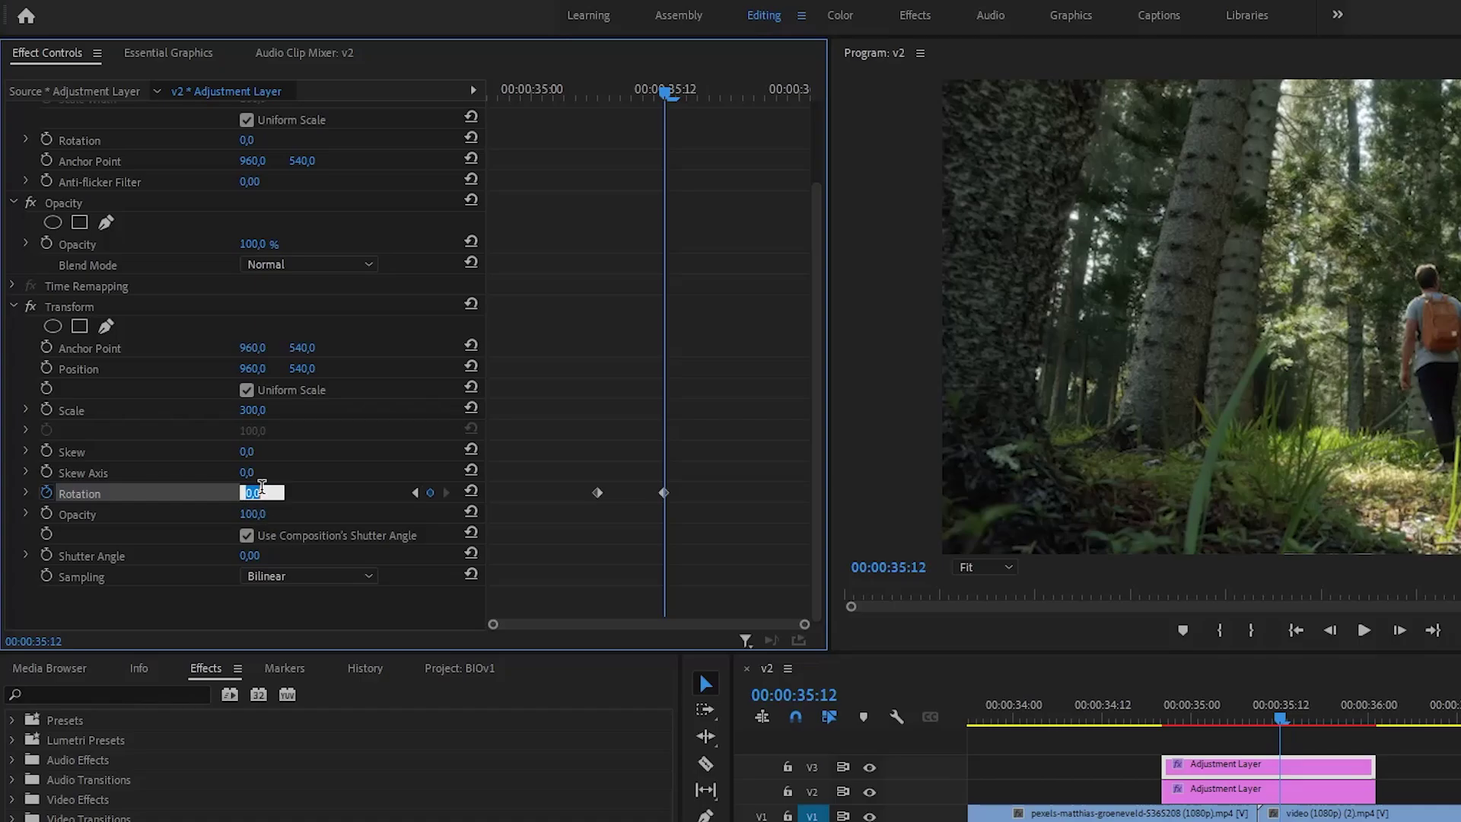
{"action": "type", "text": "360"}
{"action": "key", "text": "Return"}
Apply Ease In and Ease Out to both Rotation keyframes
{"action": "left_click_drag", "start_coordinate": [548, 457], "coordinate": [674, 512]}
{"action": "right_click", "coordinate": [662, 492]}
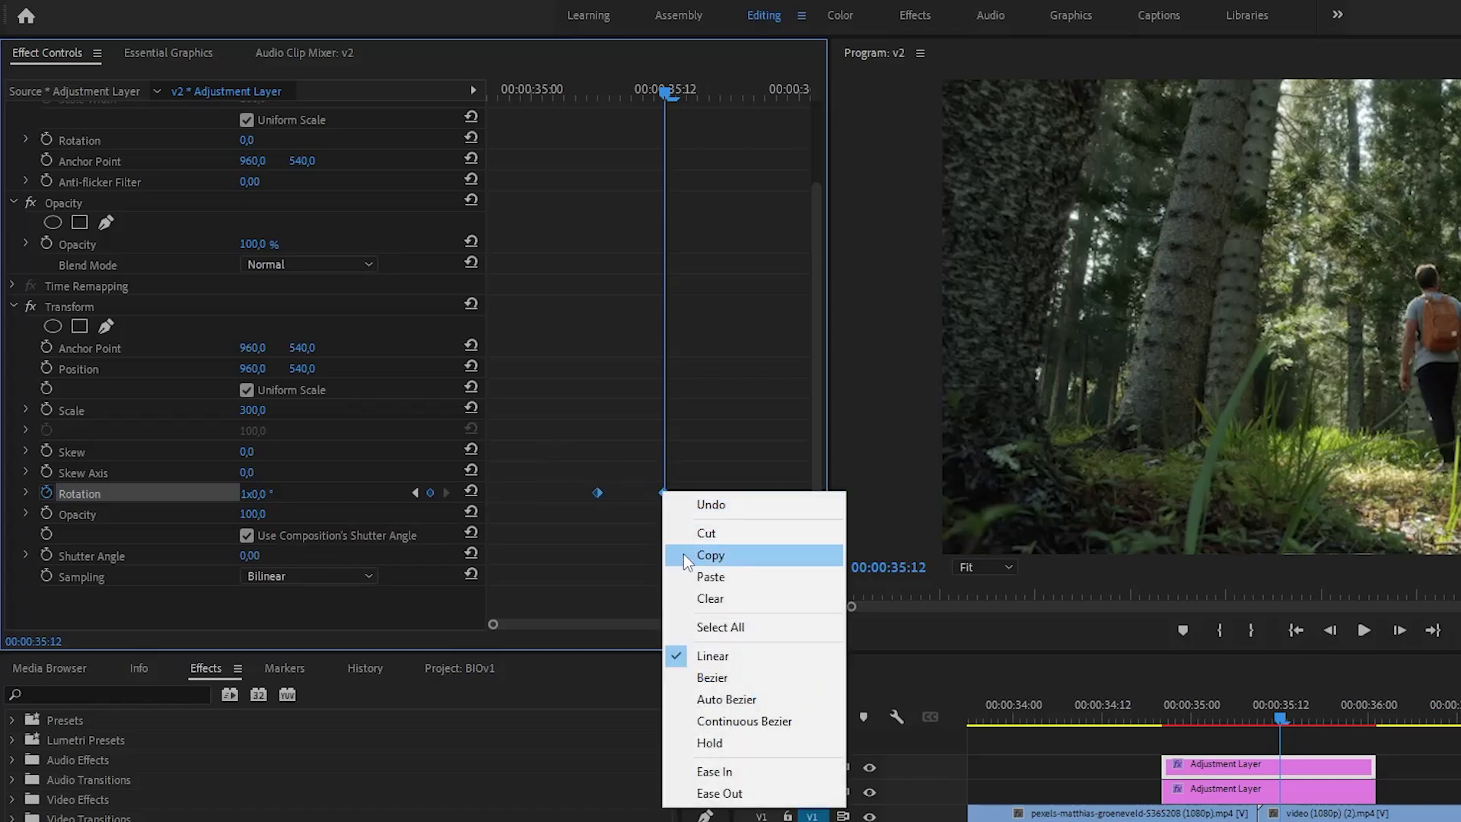
{"action": "left_click", "coordinate": [689, 771]}
{"action": "right_click", "coordinate": [664, 491]}
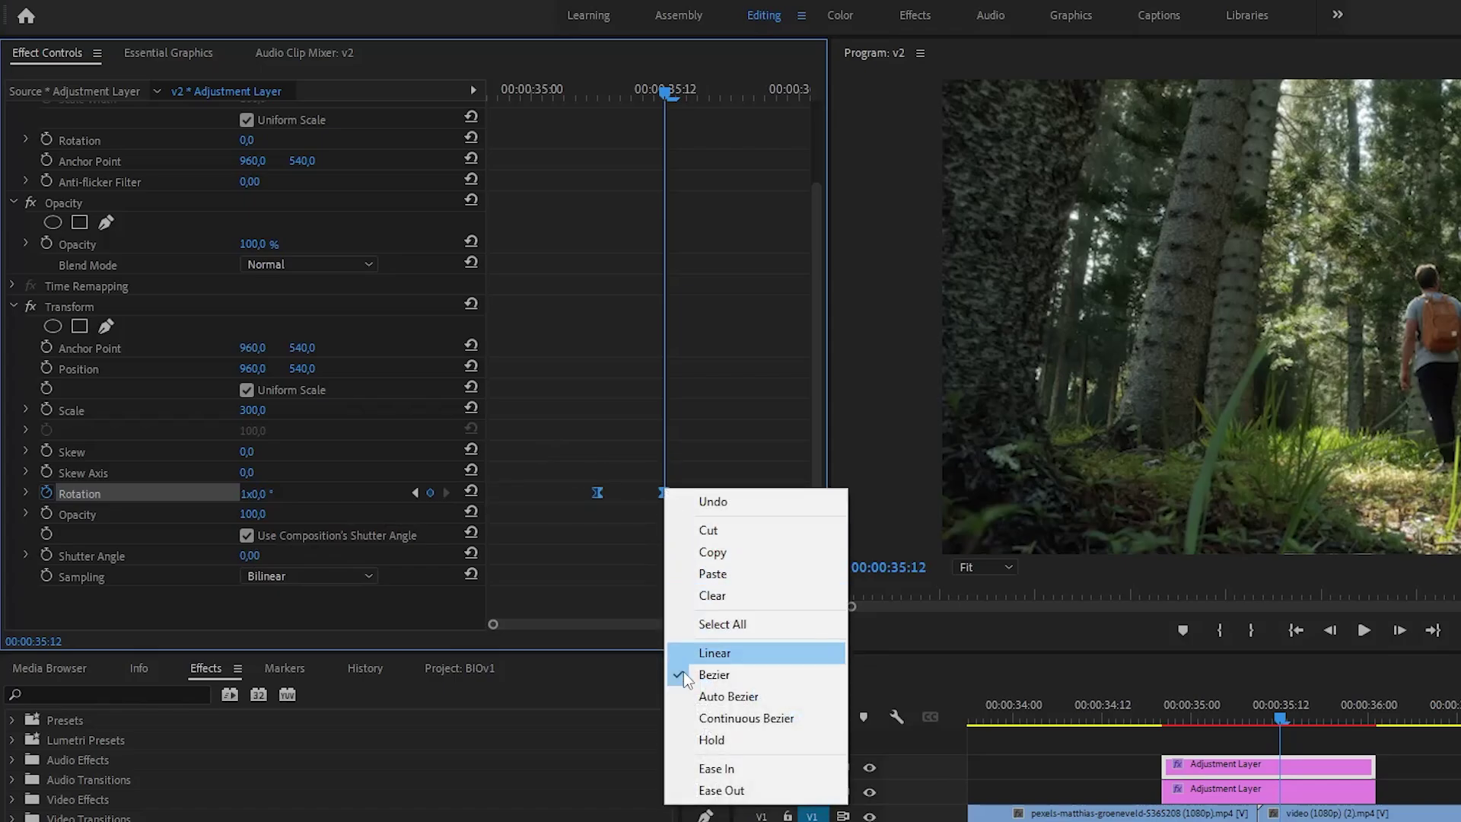
{"action": "left_click", "coordinate": [691, 786]}
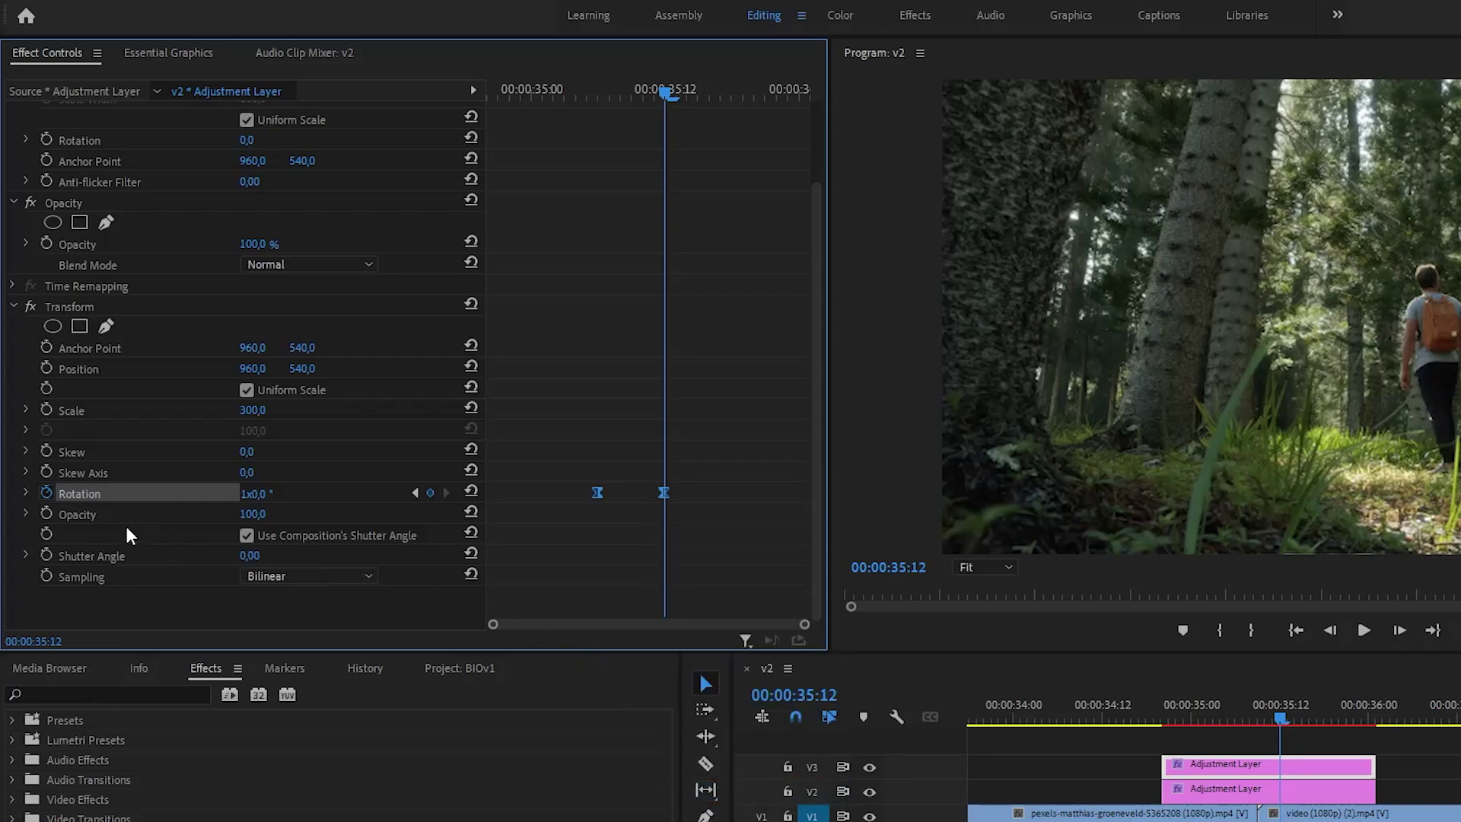
Pull the Rotation velocity handles inward so speed peaks sharply at 00:00:35:09
{"action": "left_click", "coordinate": [26, 493]}
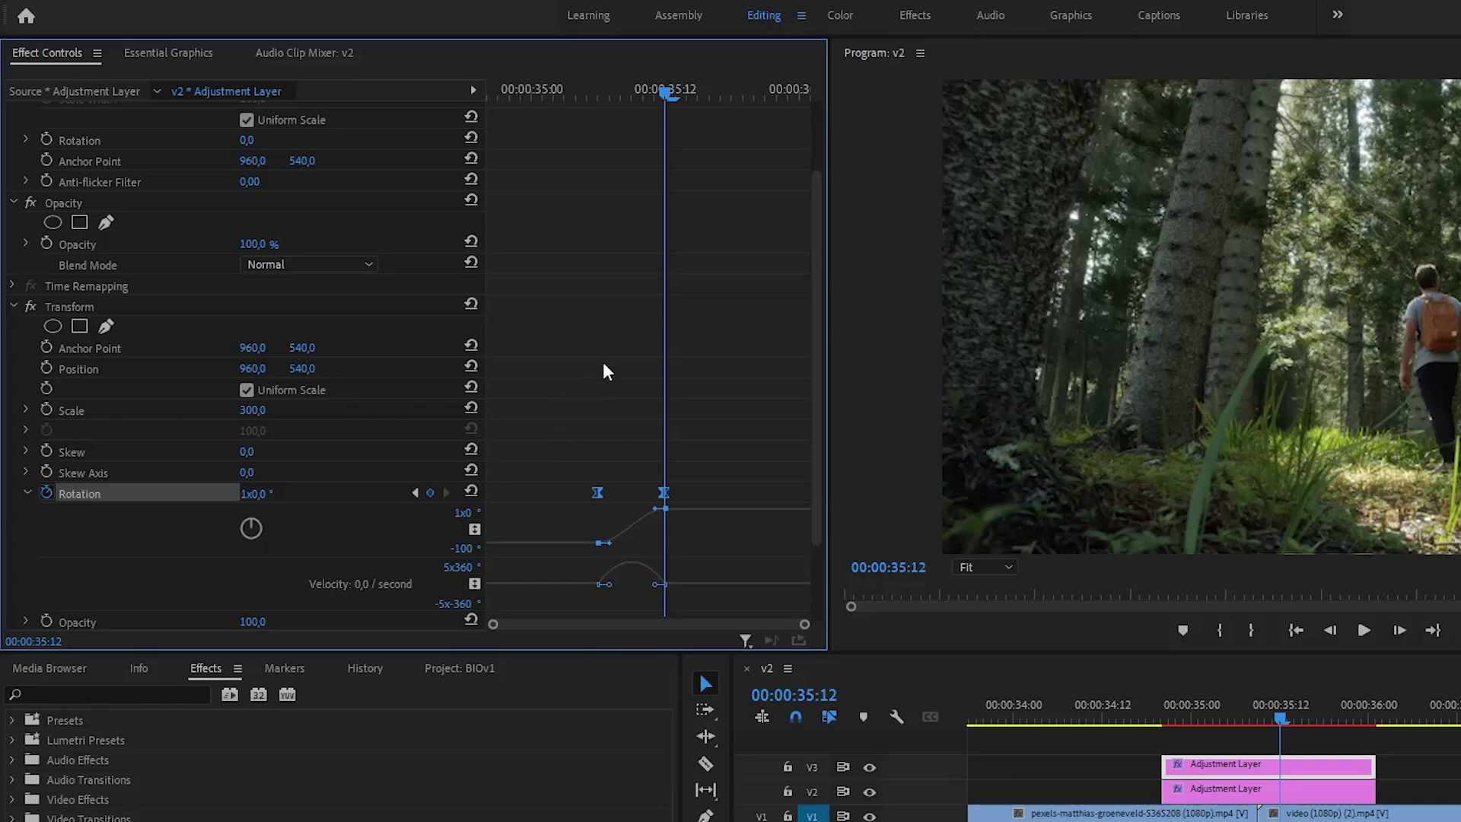
{"action": "left_click", "coordinate": [1259, 719]}
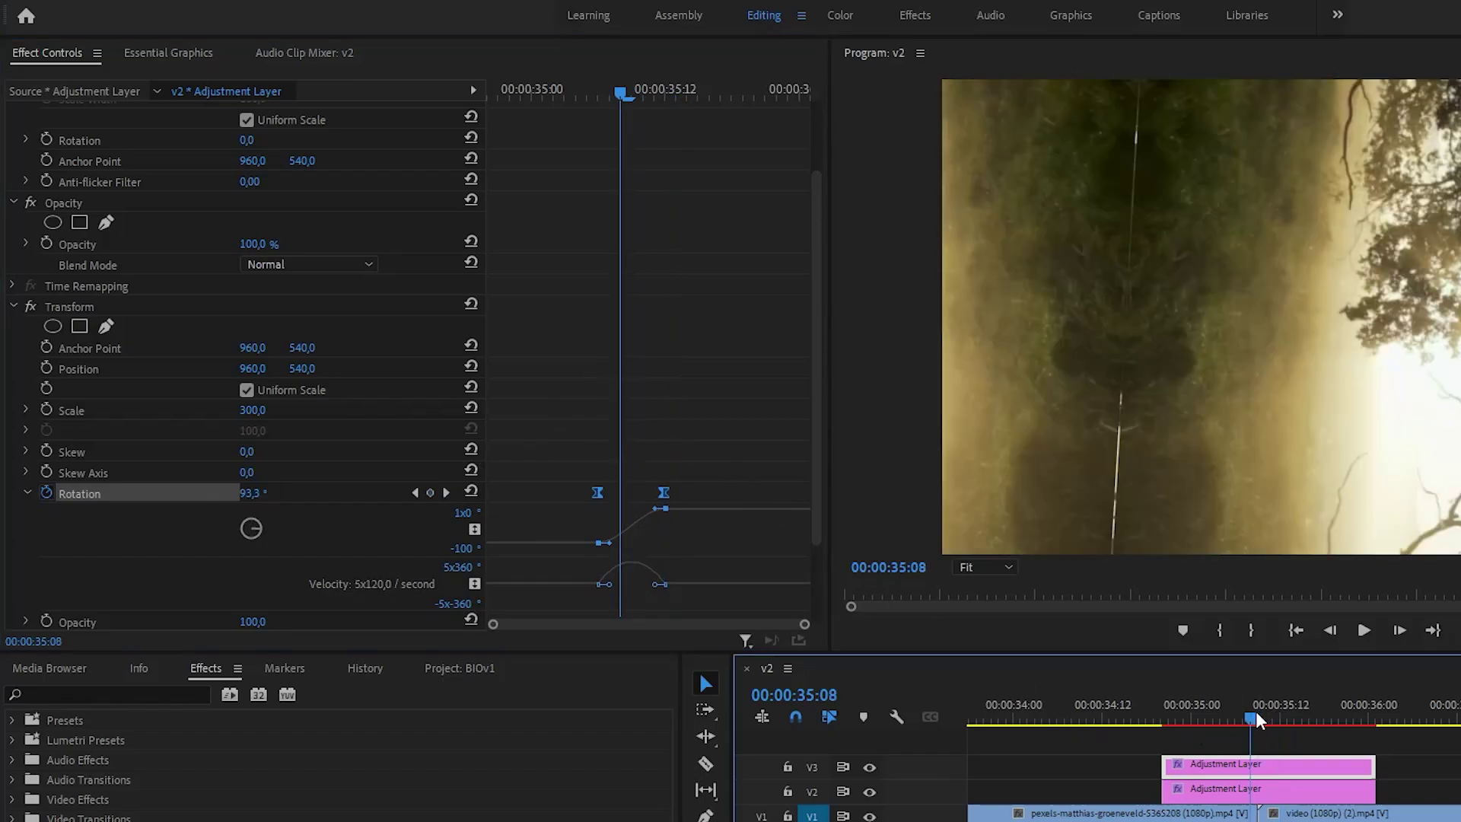
{"action": "scroll", "coordinate": [664, 303], "scroll_direction": "down", "scroll_amount": 2}
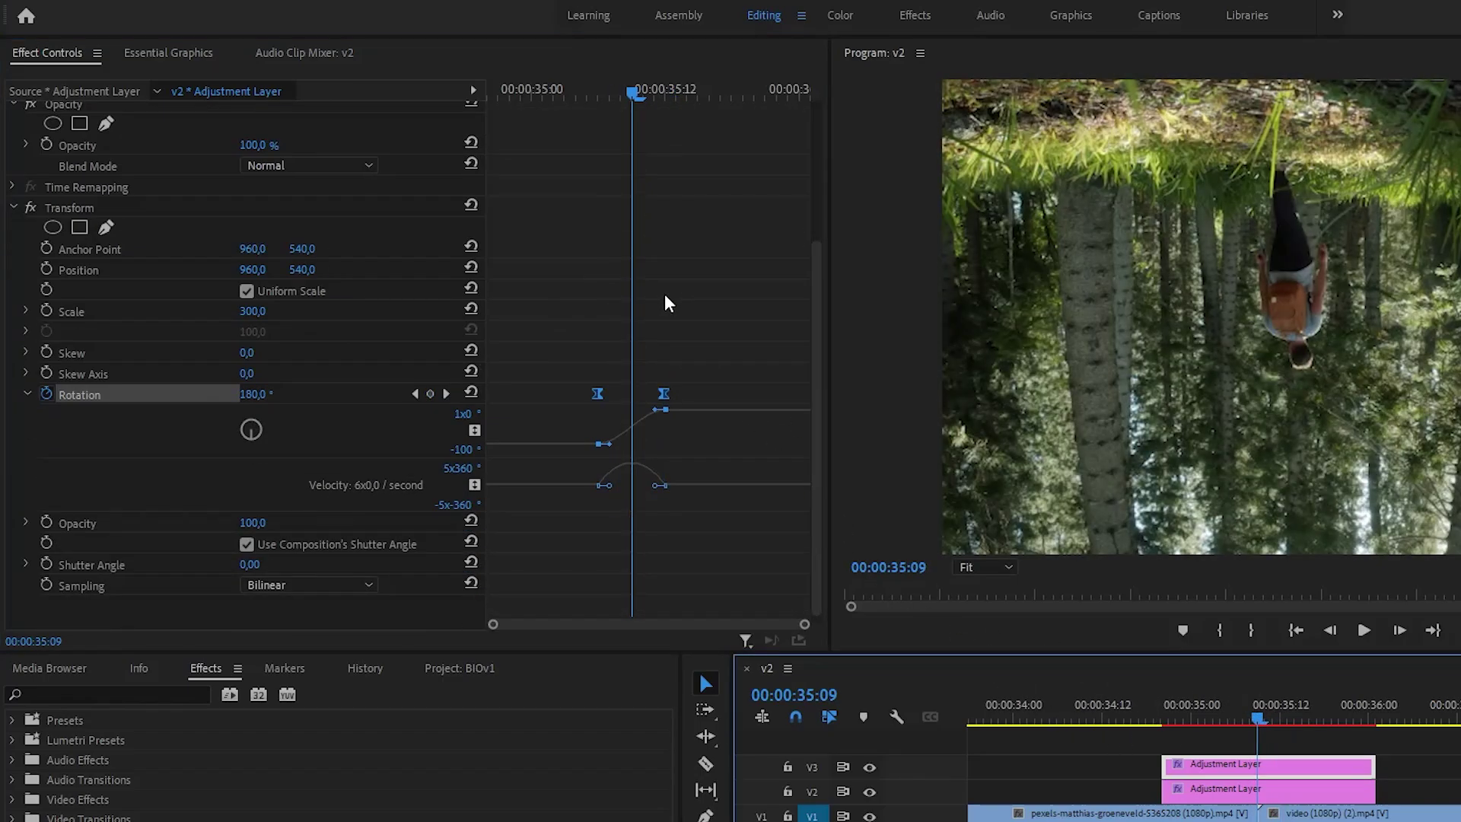
{"action": "left_click_drag", "start_coordinate": [655, 487], "coordinate": [623, 488]}
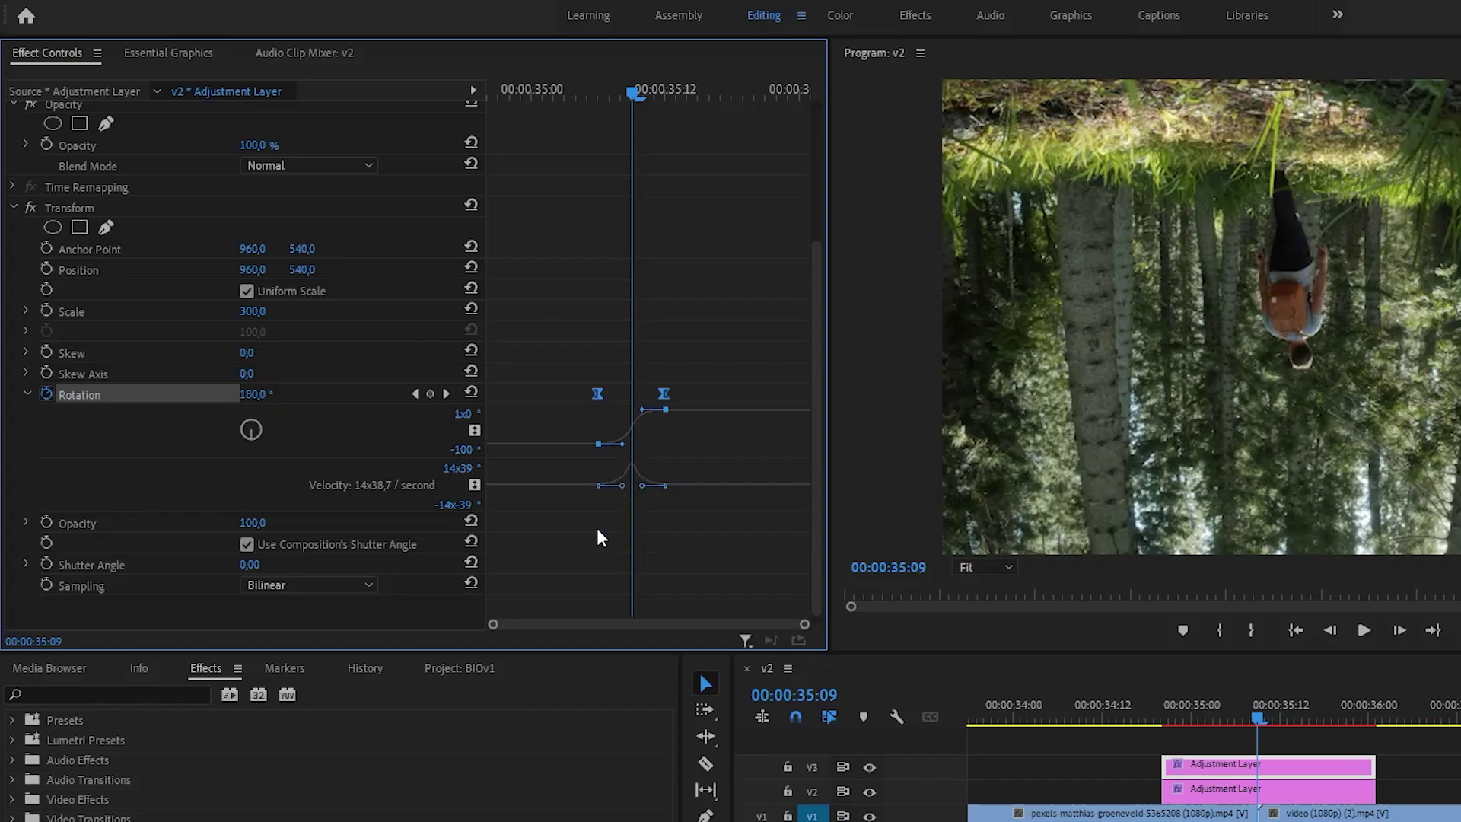
{"action": "scroll", "coordinate": [577, 530], "scroll_direction": "down", "scroll_amount": 1}
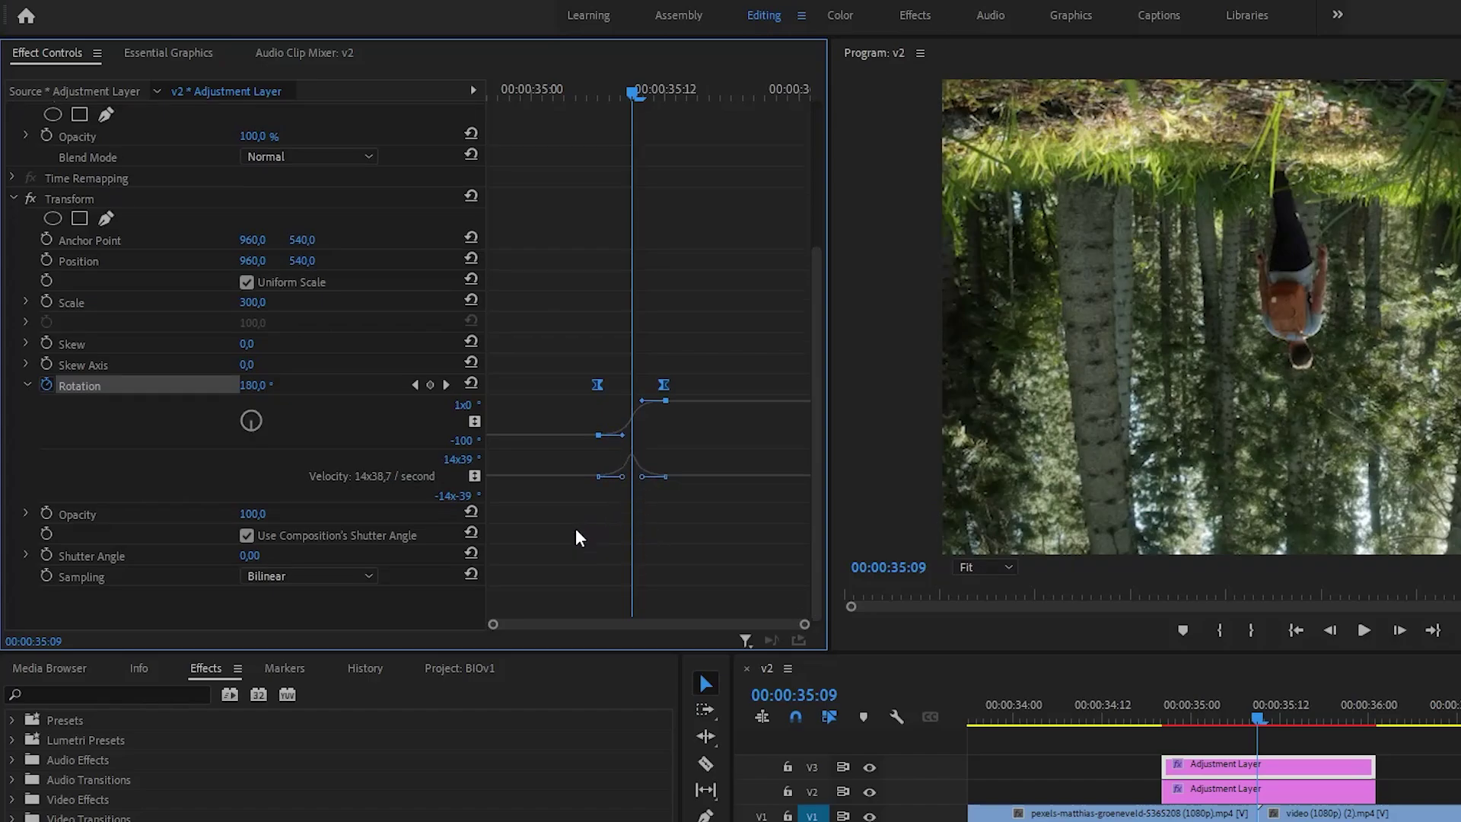
{"action": "left_click", "coordinate": [26, 383]}
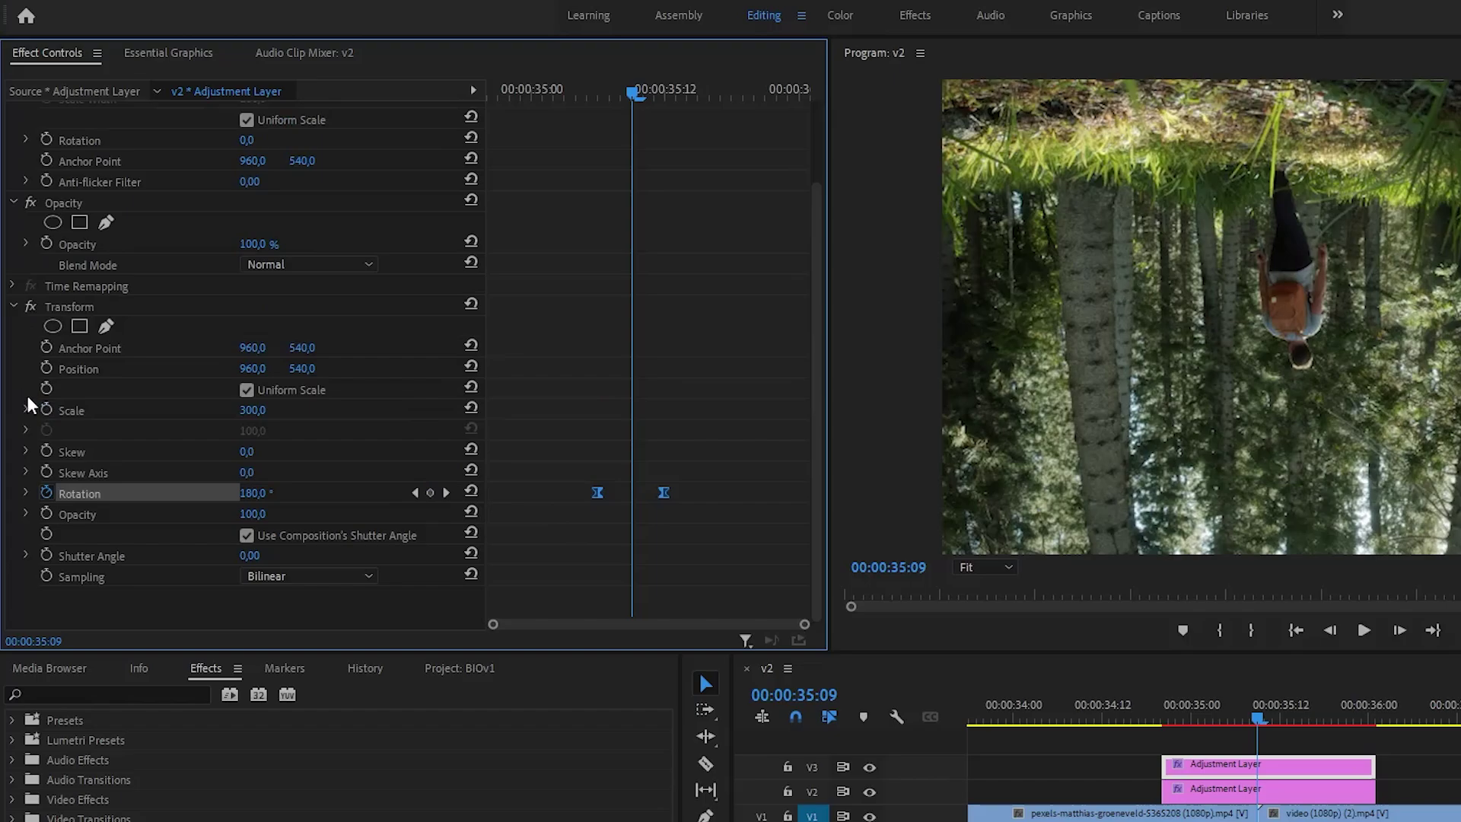
Turn off Use Composition's Shutter Angle and set the Transform Shutter Angle to 360
{"action": "left_click", "coordinate": [245, 536]}
{"action": "left_click", "coordinate": [249, 555]}
{"action": "type", "text": "360"}
{"action": "key", "text": "Return"}
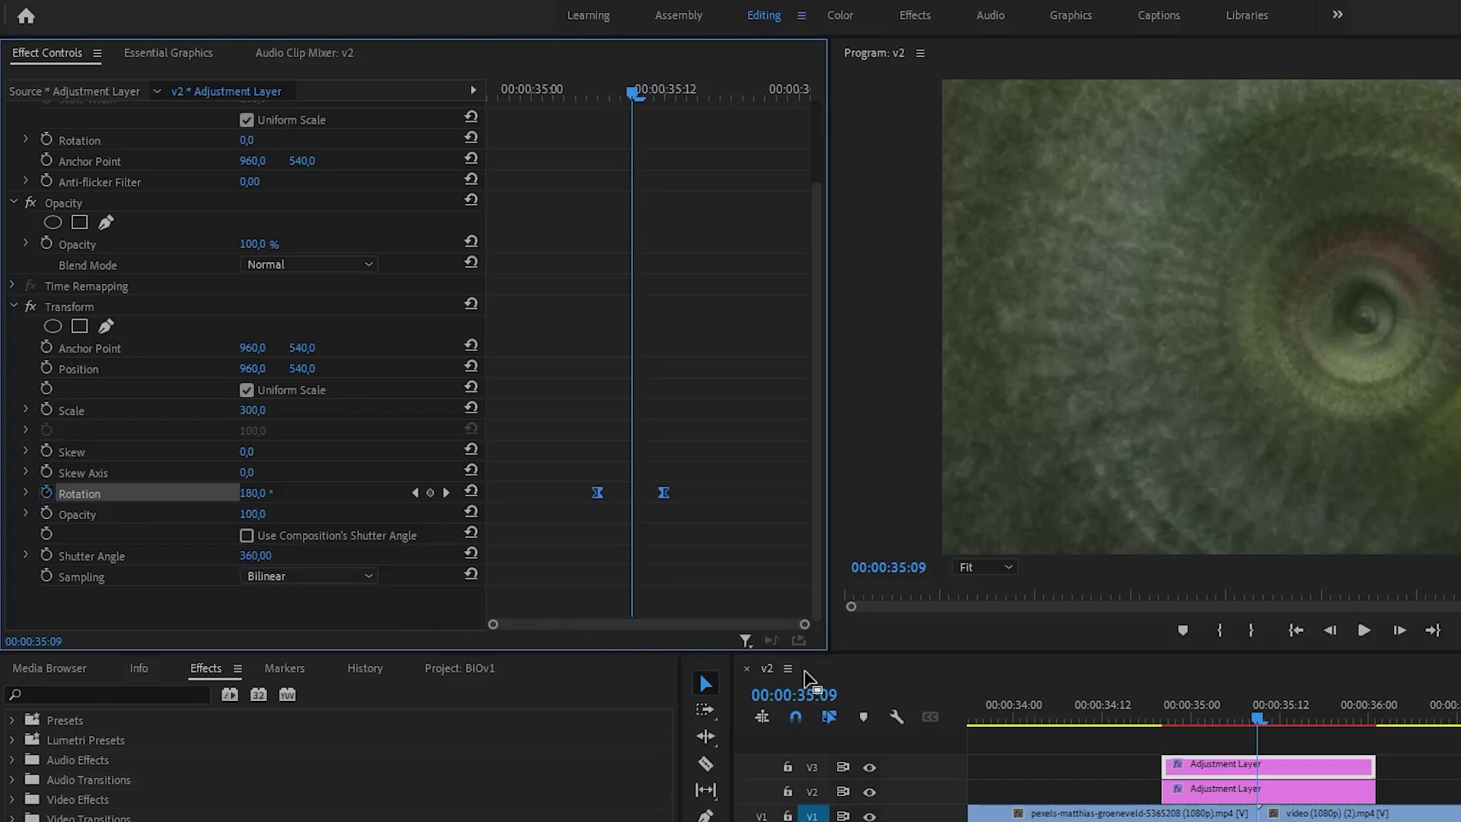
{"action": "left_click_drag", "start_coordinate": [1180, 718], "coordinate": [1166, 720]}
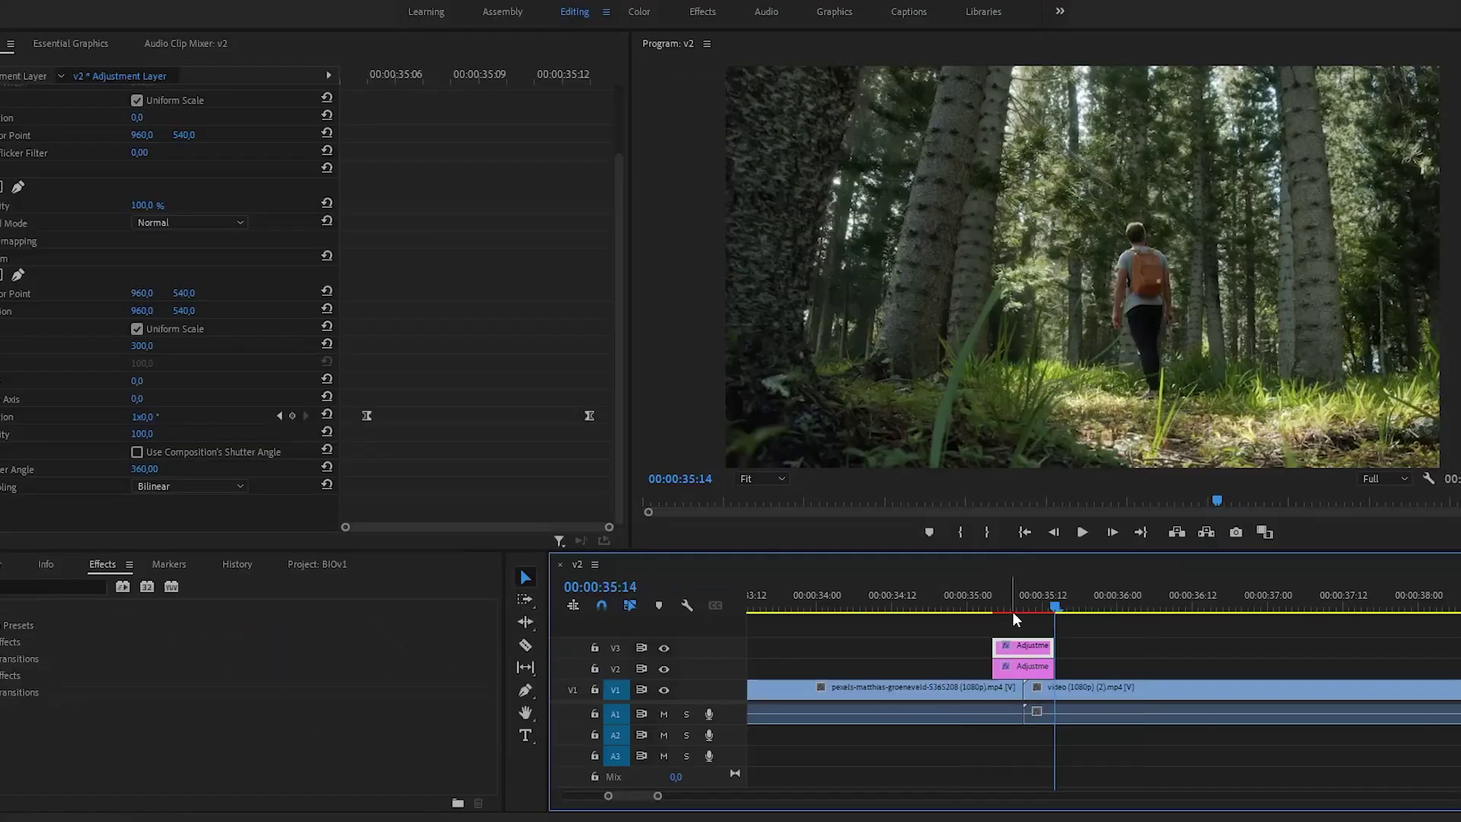
Group the V2 and V3 adjustment layers together
{"action": "left_click_drag", "start_coordinate": [1012, 613], "coordinate": [1025, 674]}
{"action": "right_click", "coordinate": [1025, 675]}
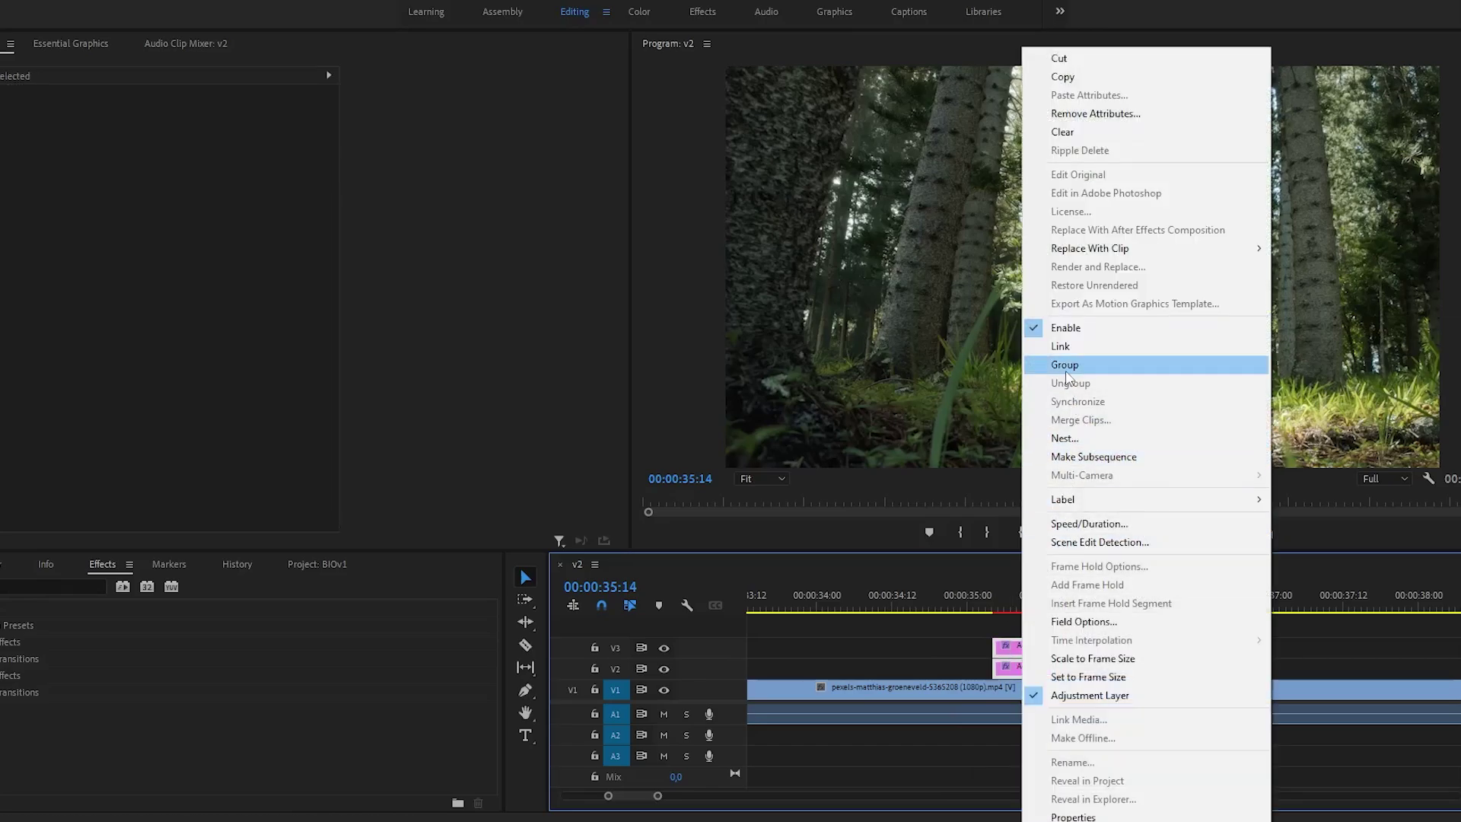
{"action": "left_click", "coordinate": [1058, 344]}
Alt-drag a copy of the grouped spin transition onto the cut near 00:00:40:00
{"action": "key", "text": "minus"}
{"action": "key", "text": "minus"}
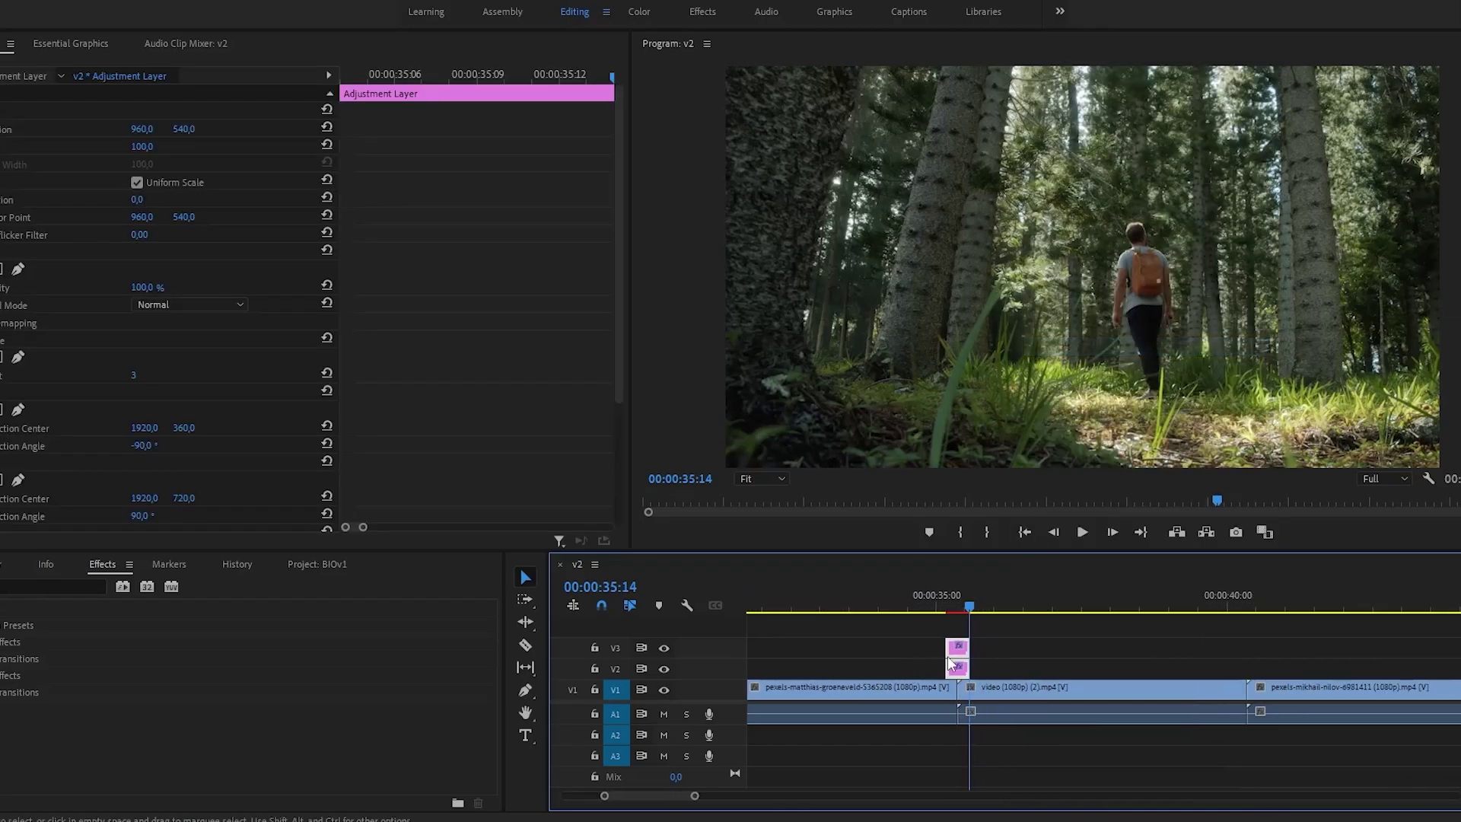
{"action": "left_click", "coordinate": [907, 667]}
{"action": "left_click_drag", "start_coordinate": [955, 651], "coordinate": [1249, 656]}
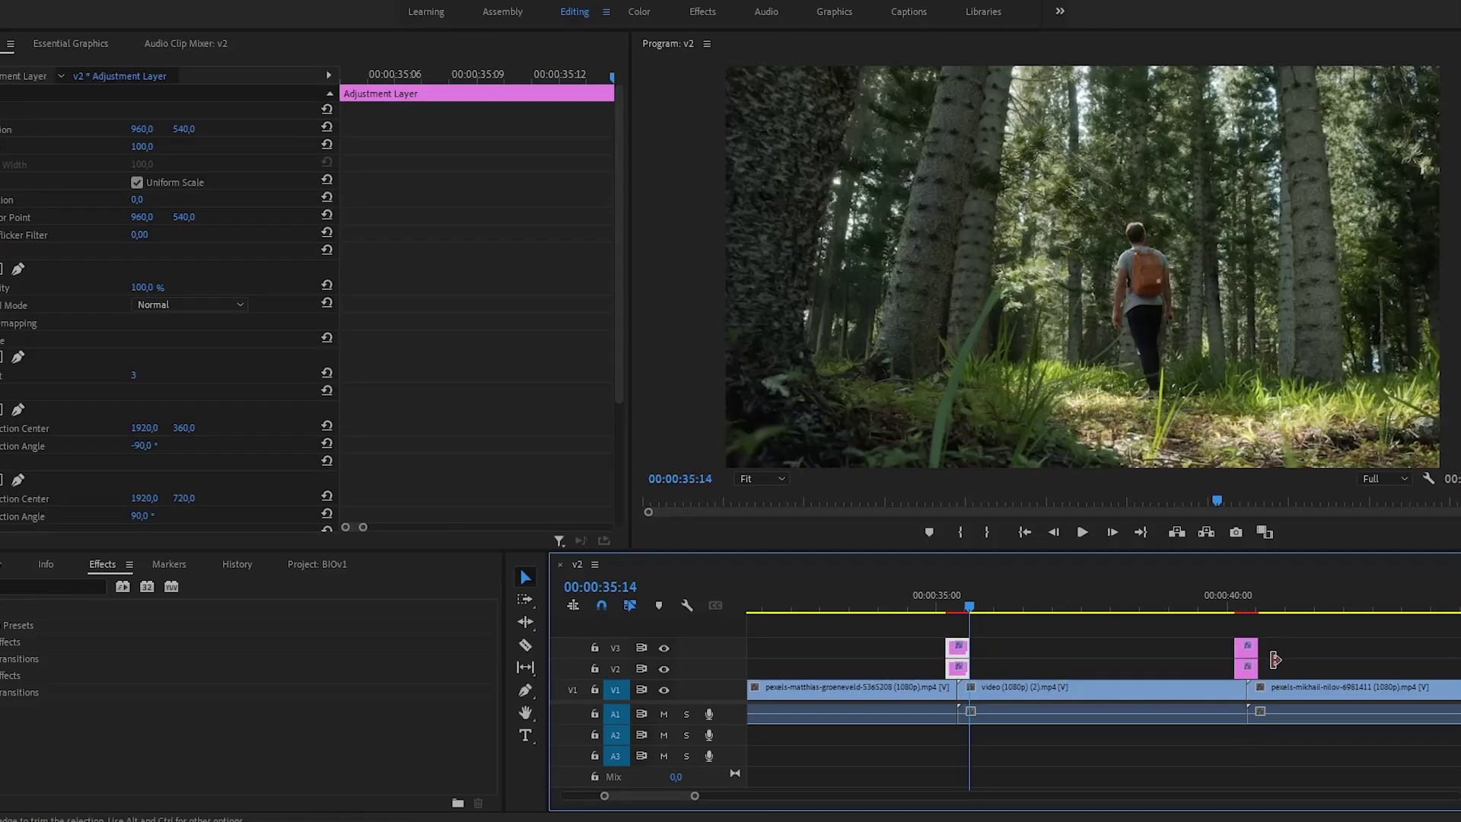